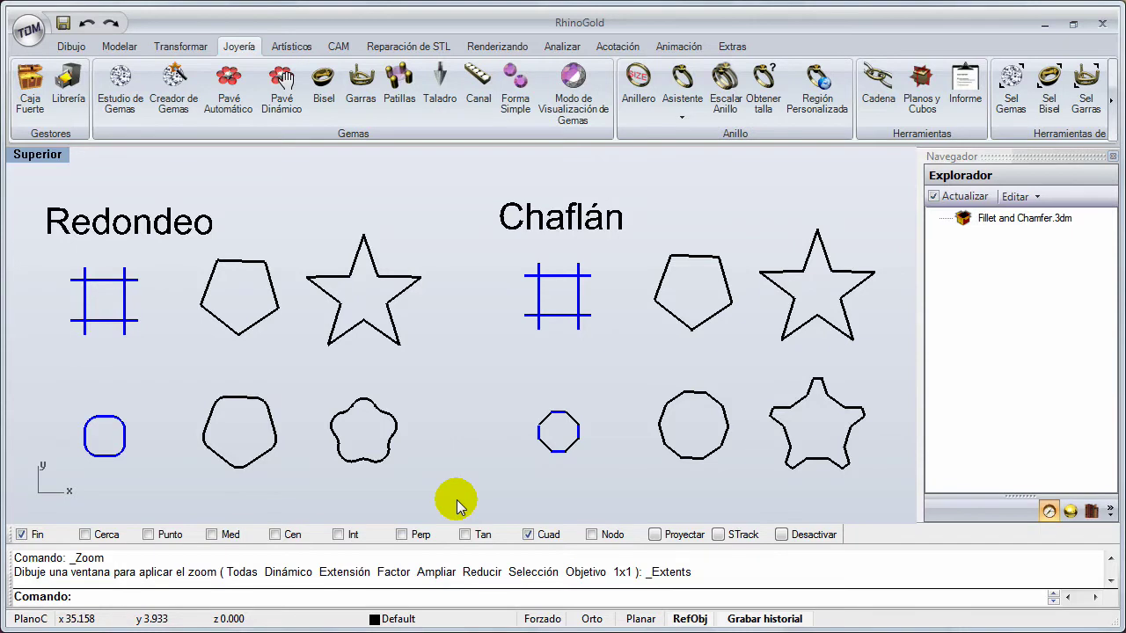
# - Try a radius 2 fillet on the upper-left corner of the crossed blue lines under Redondeo, and undo it
pyautogui.moveTo(154, 299); pyautogui.dragTo(348, 304, button='right')
pyautogui.scroll(2, 272, 300)
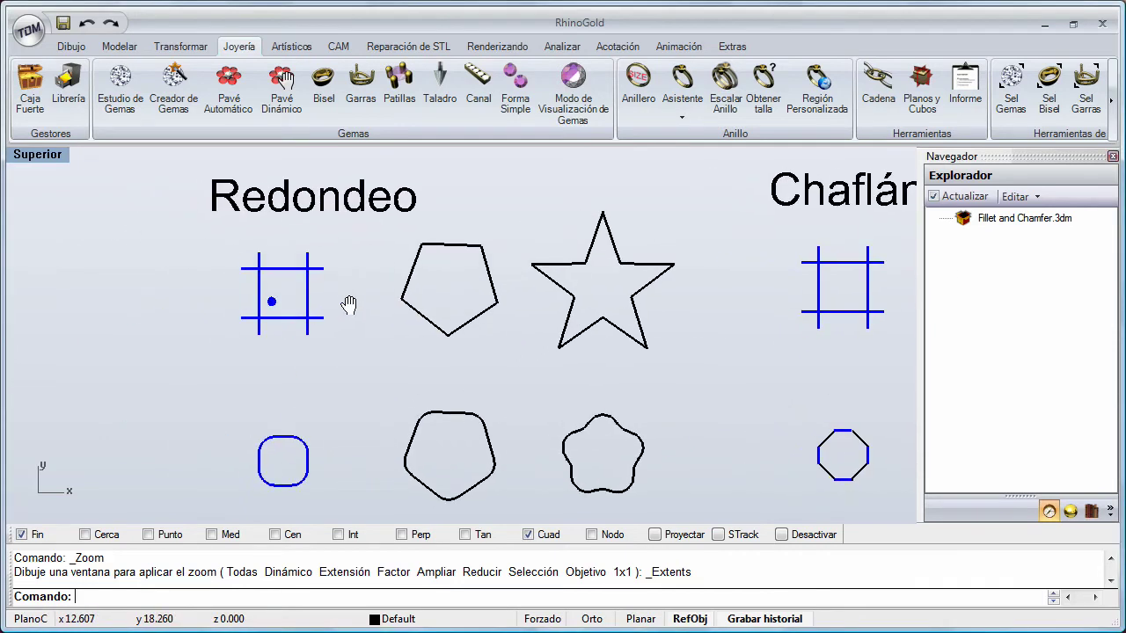
pyautogui.click(70, 46)
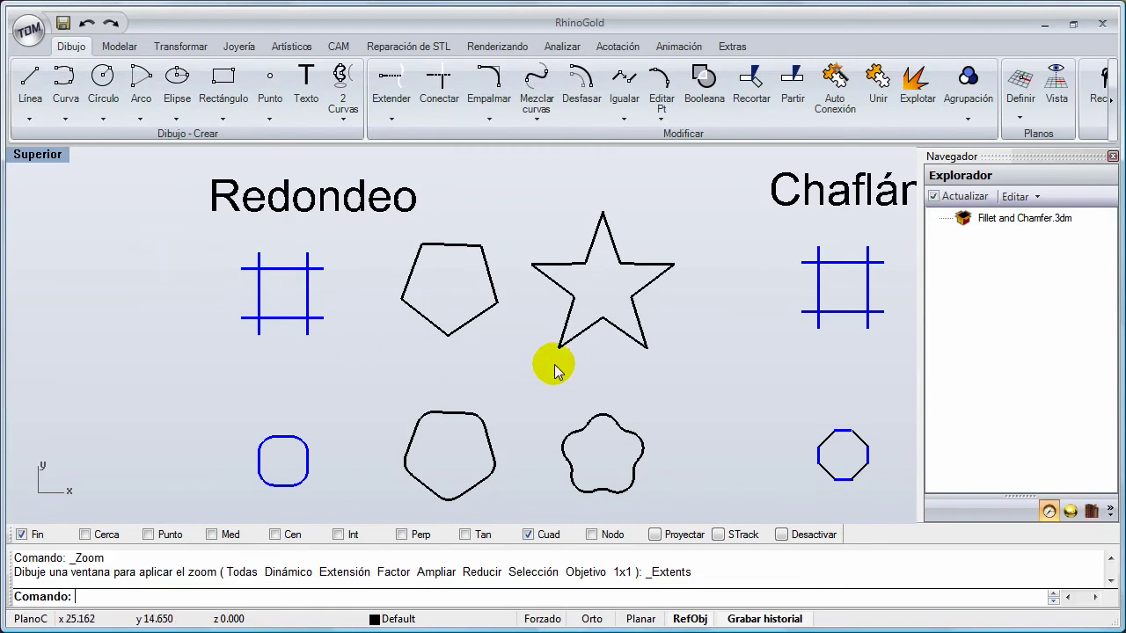
pyautogui.click(485, 107)
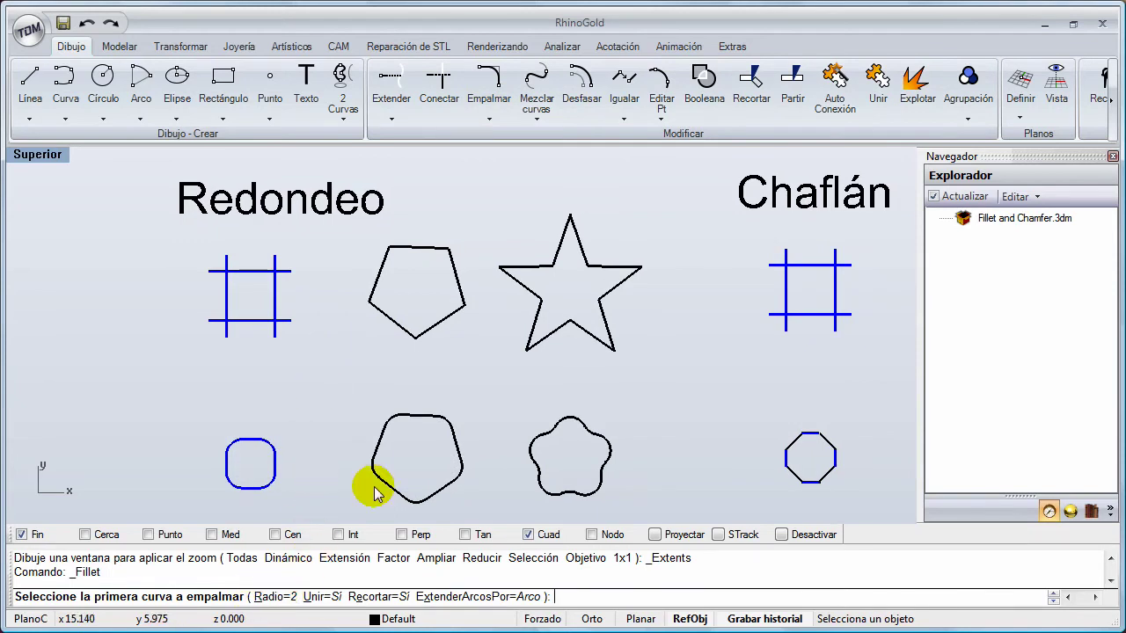
pyautogui.scroll(4, 290, 335)
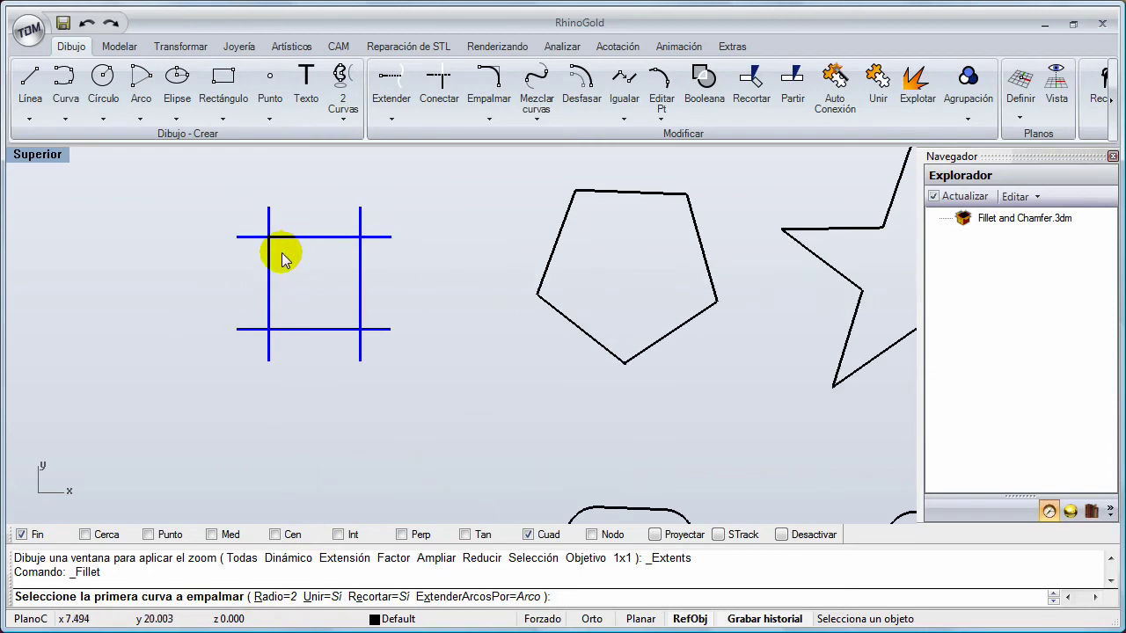
pyautogui.moveTo(295, 354); pyautogui.dragTo(251, 360, button='right')
pyautogui.scroll(-2, 254, 361)
pyautogui.moveTo(292, 397); pyautogui.dragTo(277, 360, button='right')
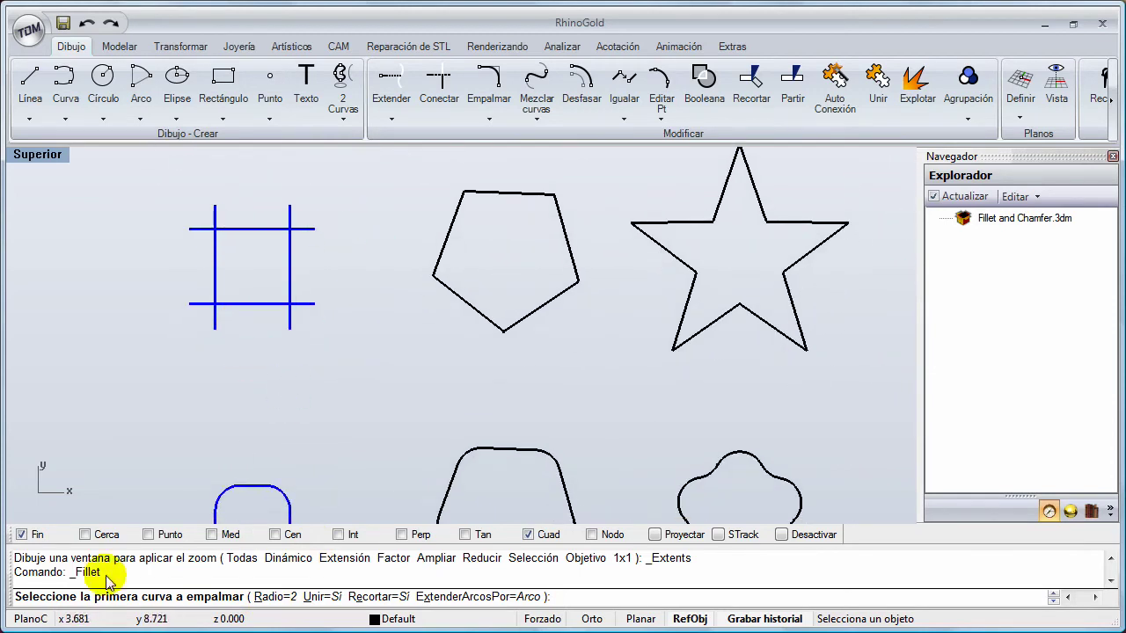
pyautogui.click(217, 245)
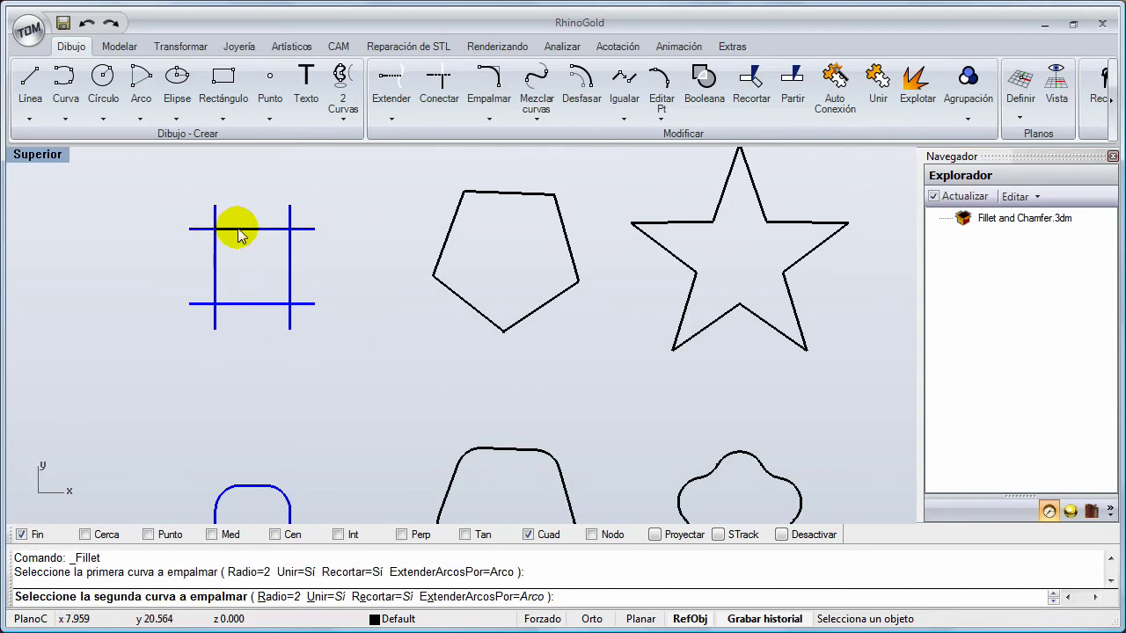
pyautogui.click(238, 229)
pyautogui.moveTo(215, 284); pyautogui.dragTo(221, 309, button='right')
pyautogui.scroll(4, 221, 295)
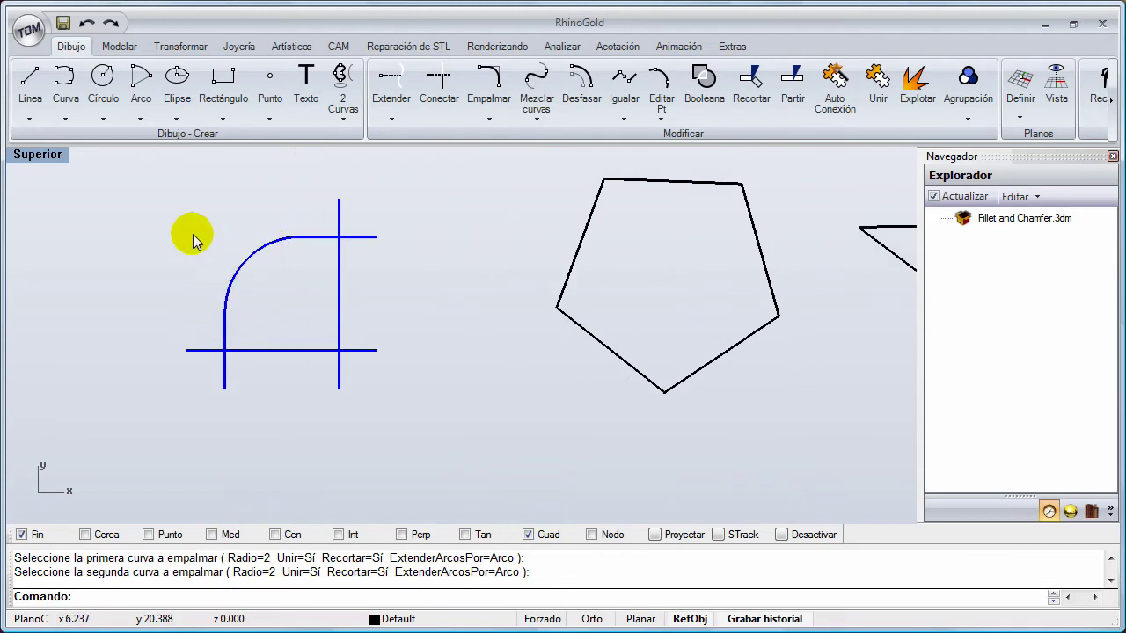
pyautogui.click(86, 24)
# - Fillet the same blue corner with radius 2 and Unir=Sí, select the joined curve, and undo the fillet
pyautogui.moveTo(252, 298)
pyautogui.mouseDown(button='right')
pyautogui.moveTo(295, 318)
pyautogui.moveTo(323, 299)
pyautogui.mouseUp(button='right')
pyautogui.click(489, 83)
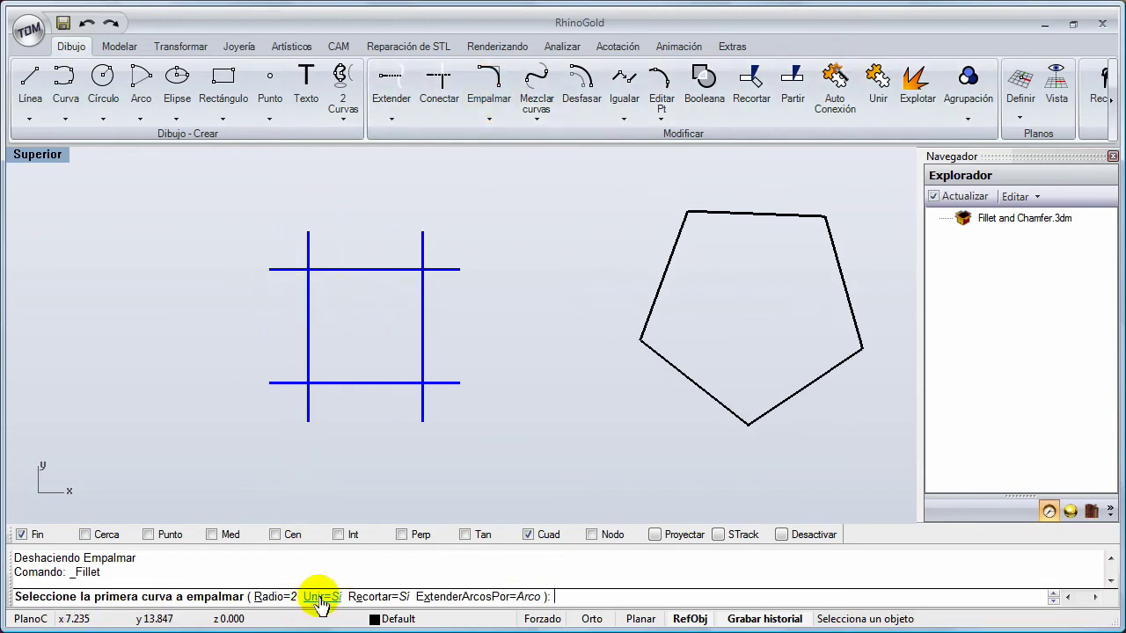
pyautogui.click(358, 269)
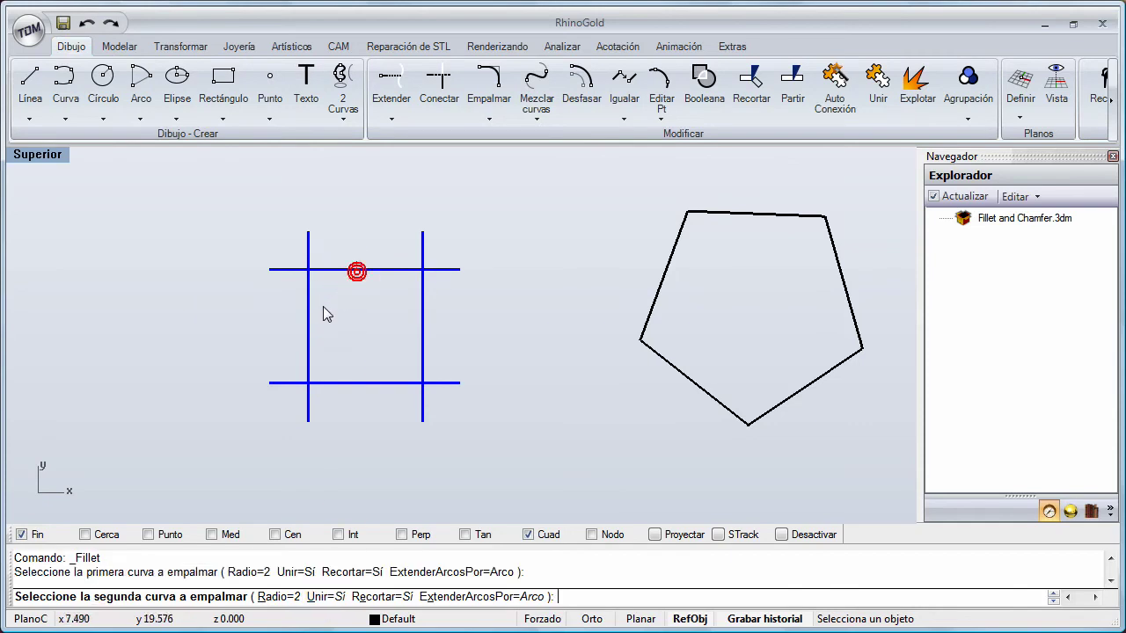
pyautogui.click(308, 323)
pyautogui.click(330, 305)
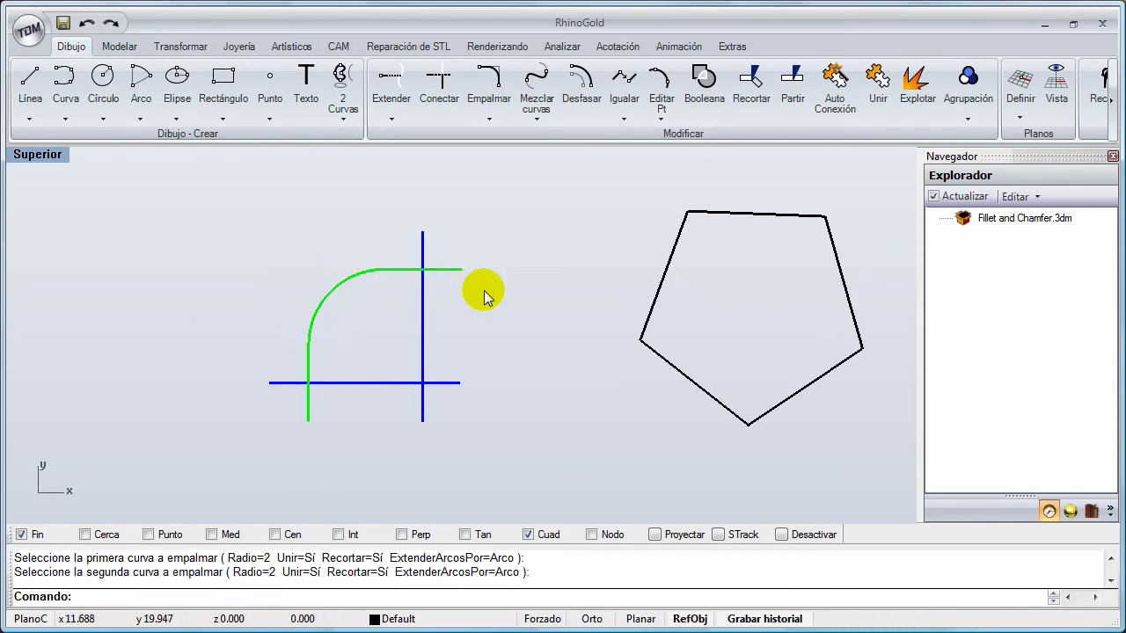
pyautogui.click(88, 24)
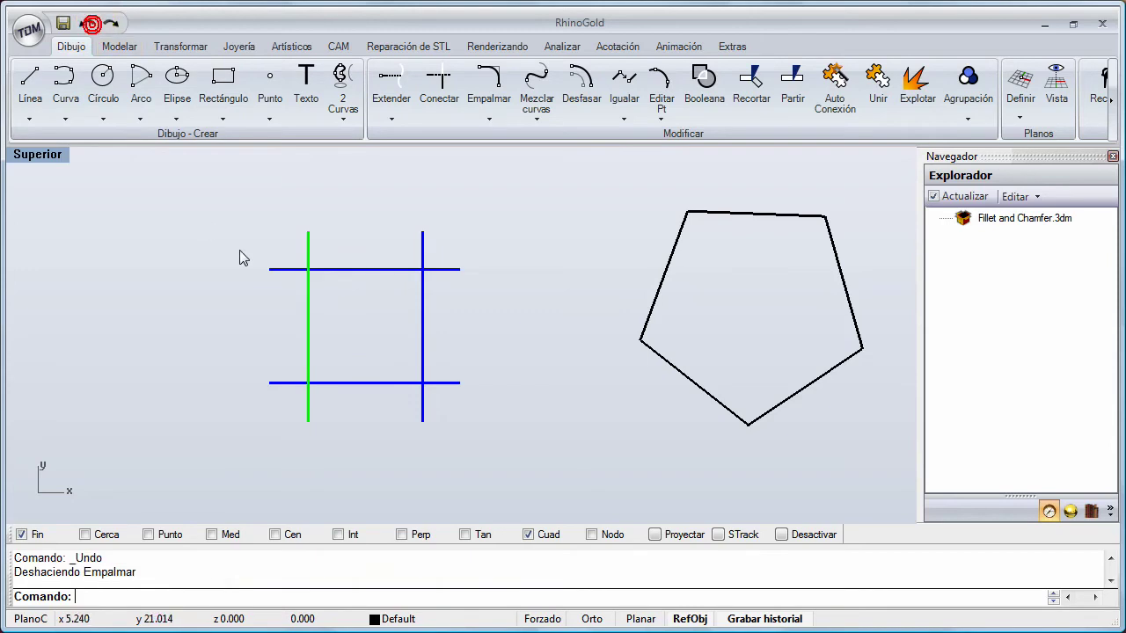
# - Try the radius 2 fillet on the upper-left blue corner with Recortar=No, and undo it
pyautogui.click(490, 81)
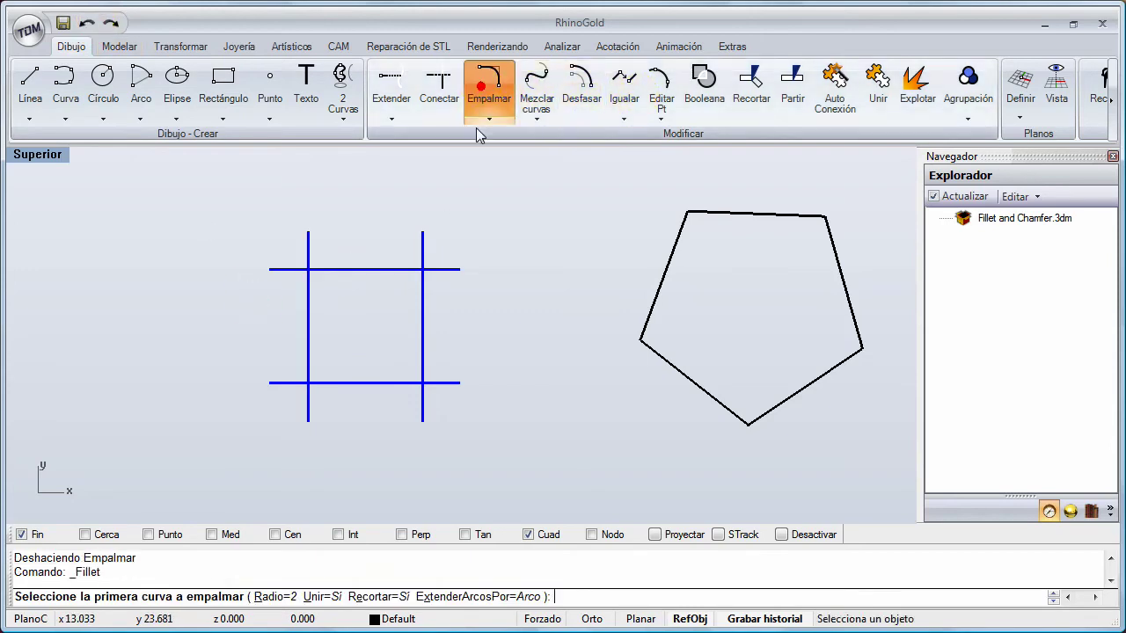
pyautogui.click(373, 385)
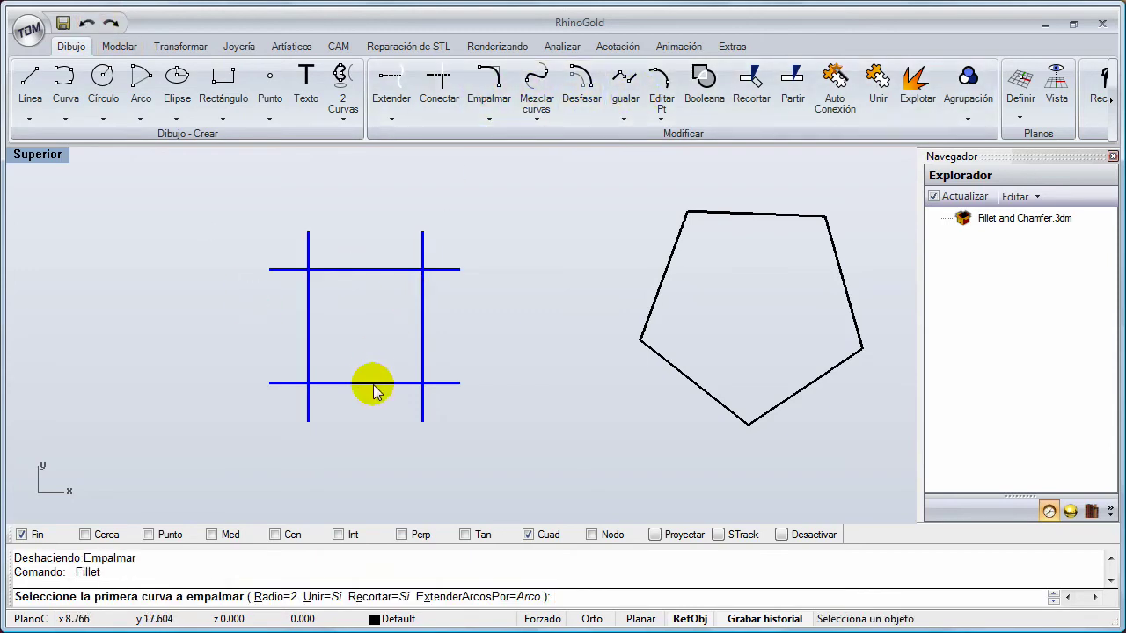
pyautogui.click(396, 598)
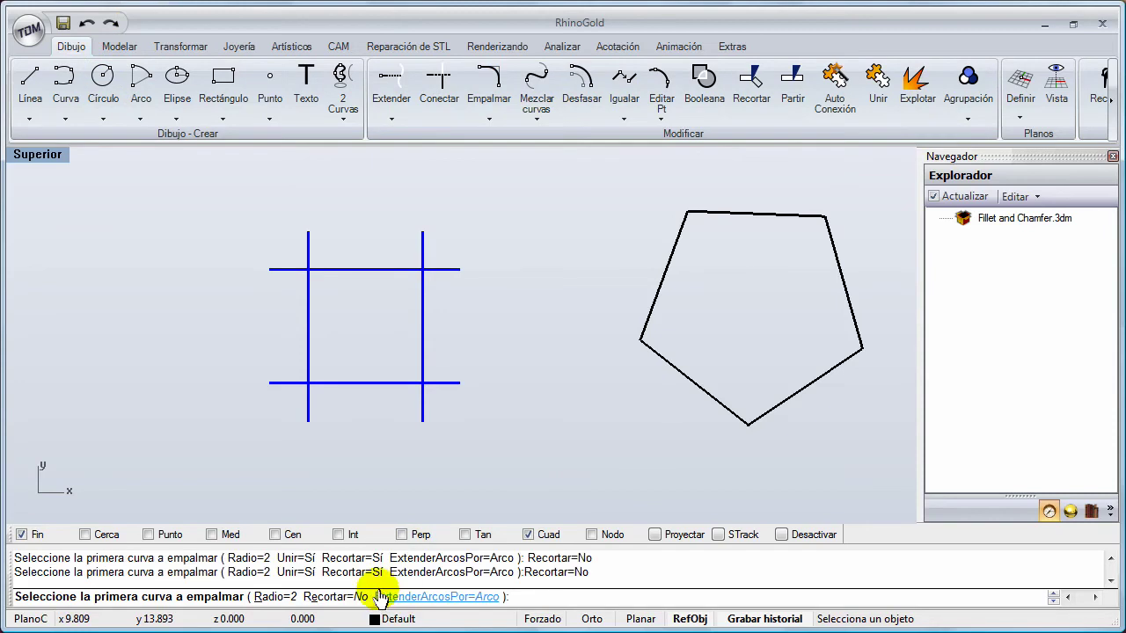
pyautogui.click(308, 312)
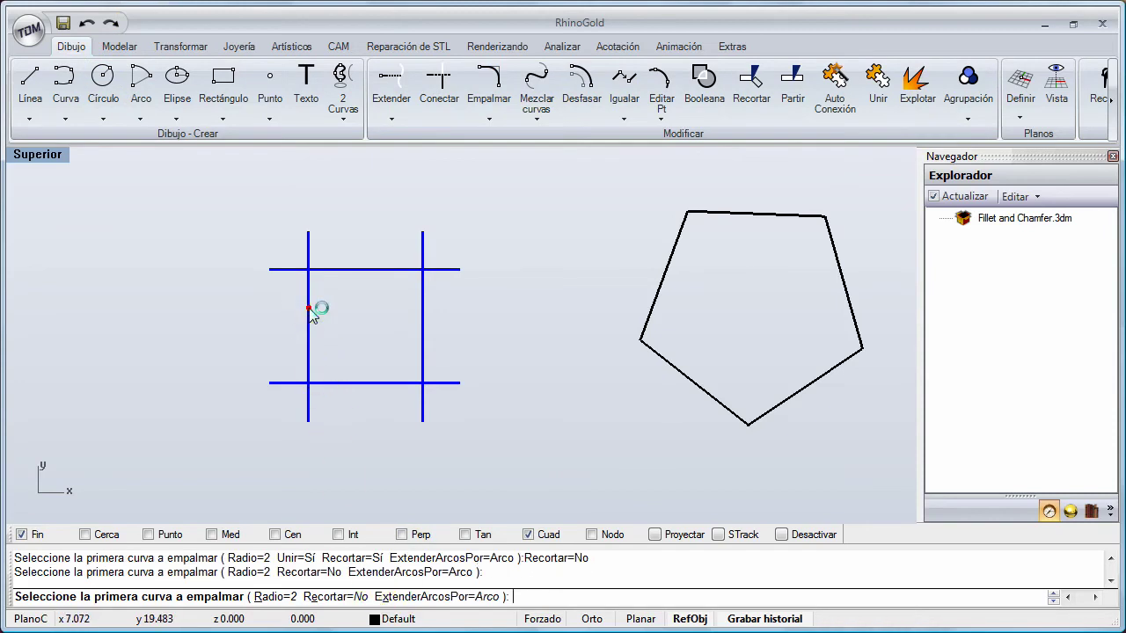
pyautogui.click(364, 268)
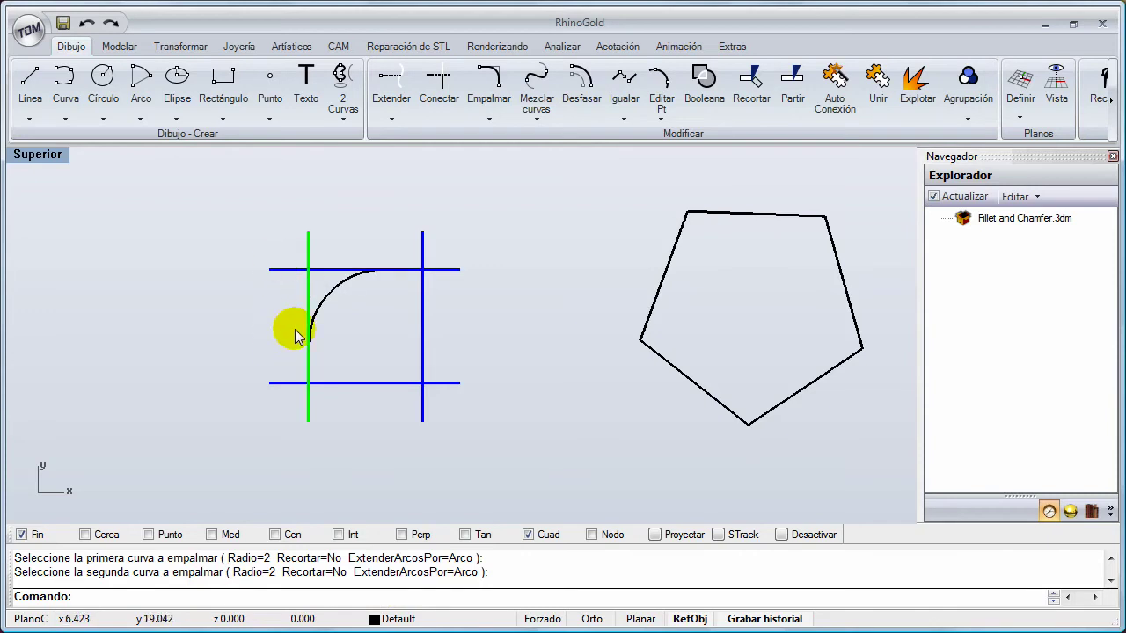
pyautogui.click(86, 24)
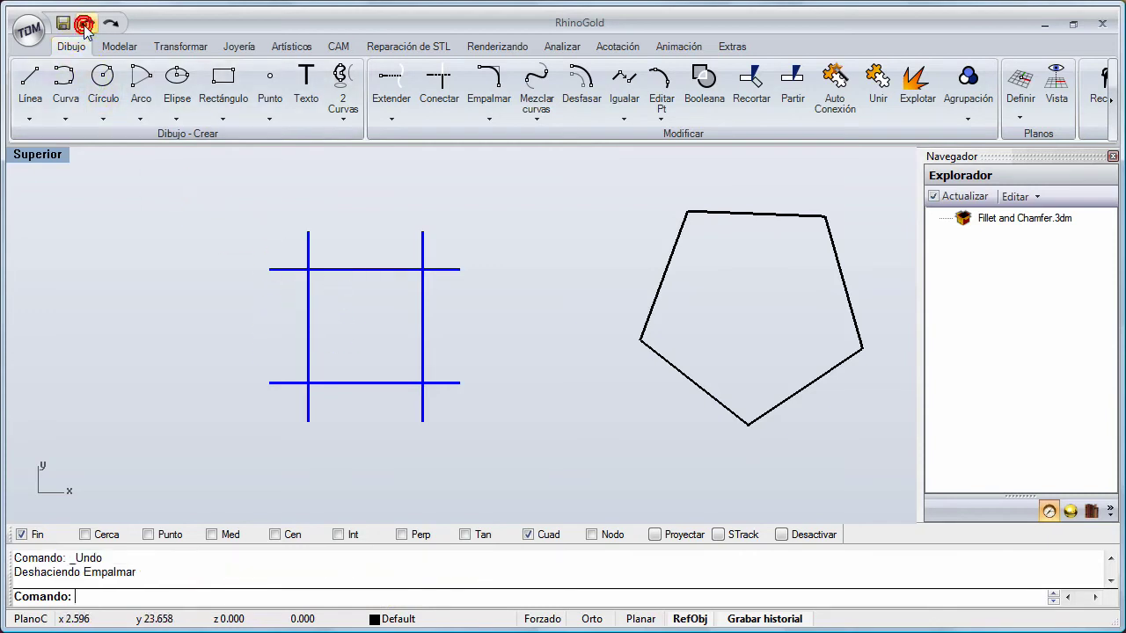
pyautogui.click(86, 23)
pyautogui.click(111, 23)
# - Fillet the upper-left corner of the blue lines under Redondeo with radius 1 and Recortar=Sí
pyautogui.scroll(-4, 415, 326)
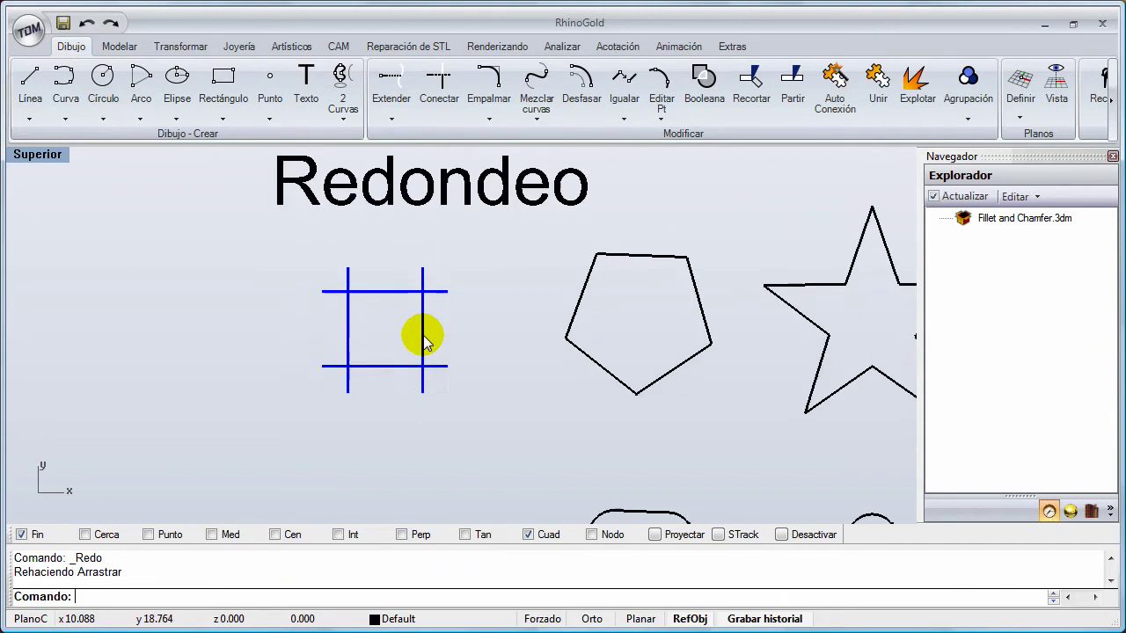
pyautogui.scroll(-1, 423, 305)
pyautogui.moveTo(444, 340); pyautogui.dragTo(238, 294, button='right')
pyautogui.scroll(1, 343, 315)
pyautogui.click(478, 100)
pyautogui.click(278, 598)
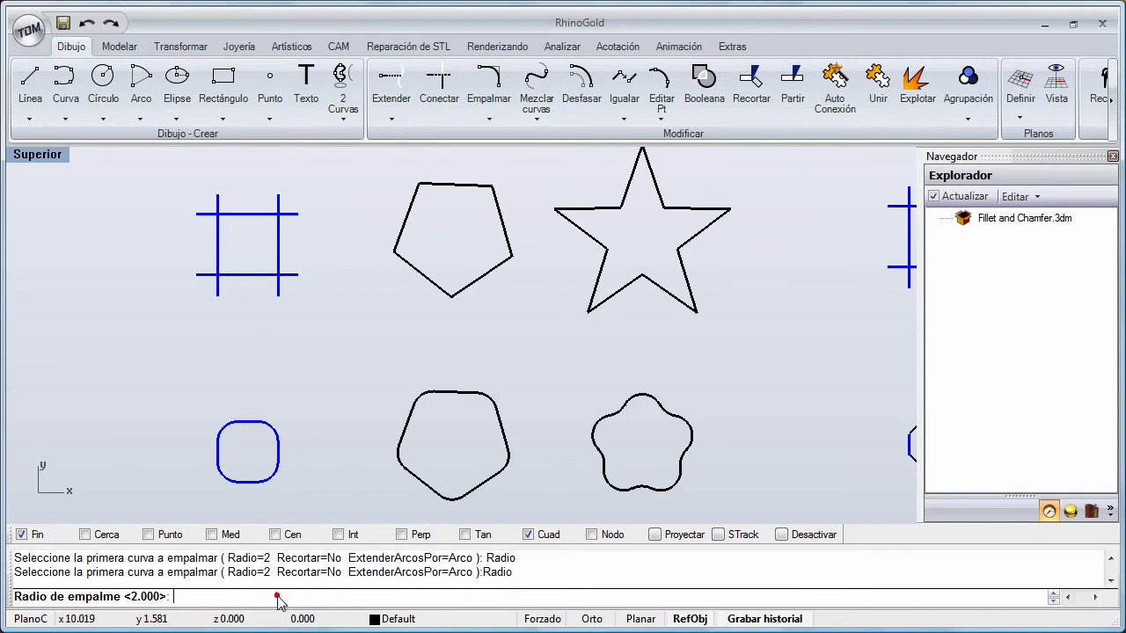
pyautogui.write('1')
pyautogui.press('Return')
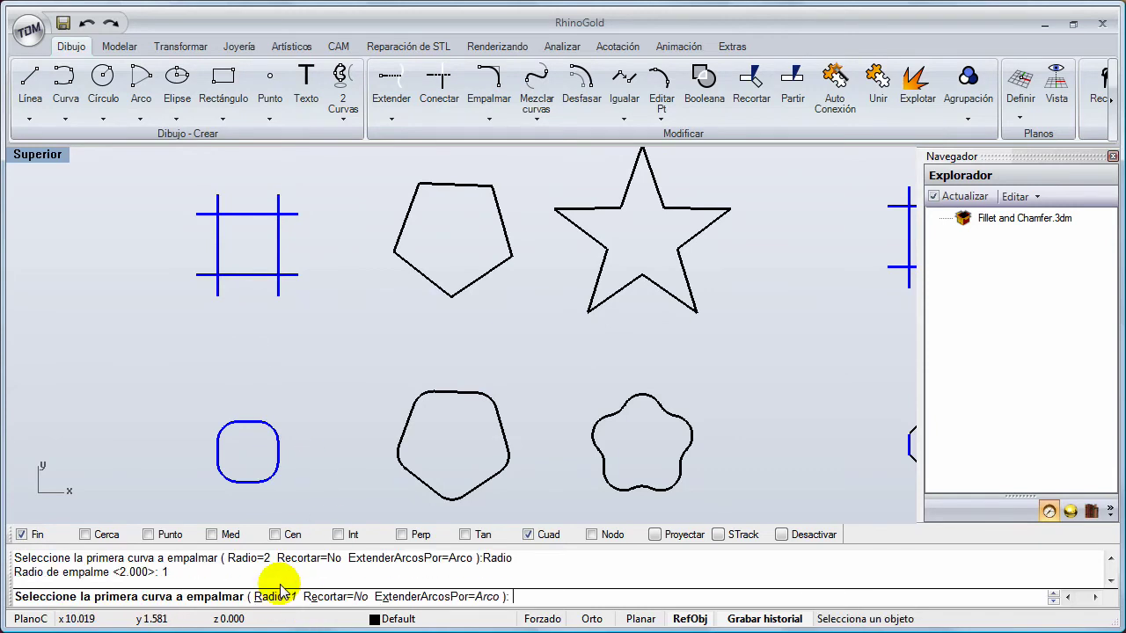
pyautogui.click(340, 598)
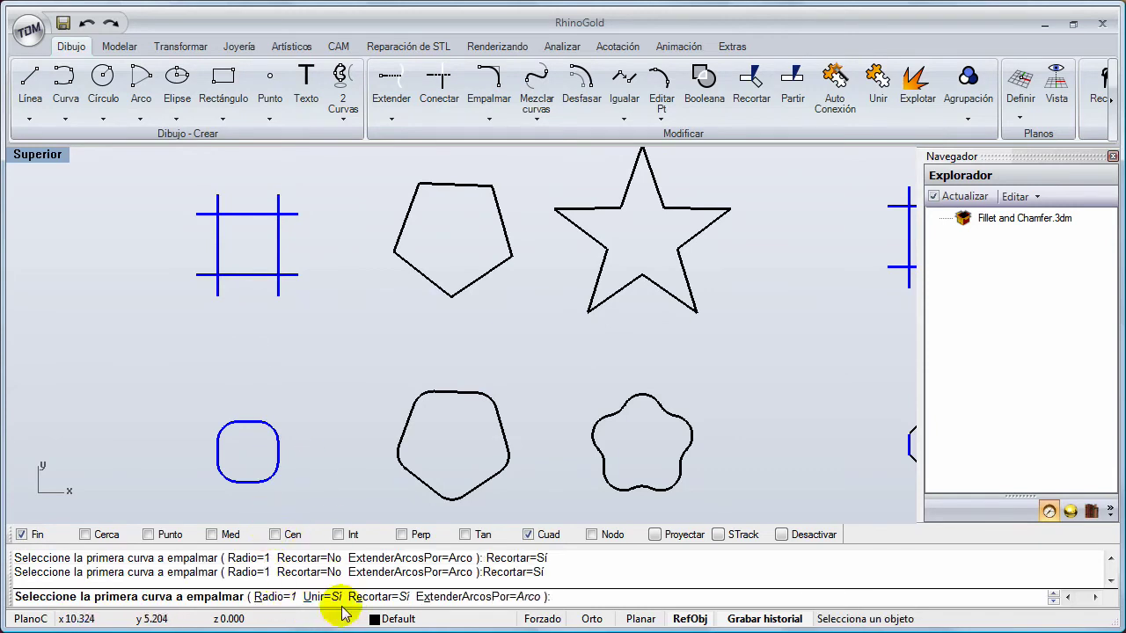
pyautogui.click(244, 220)
pyautogui.click(219, 239)
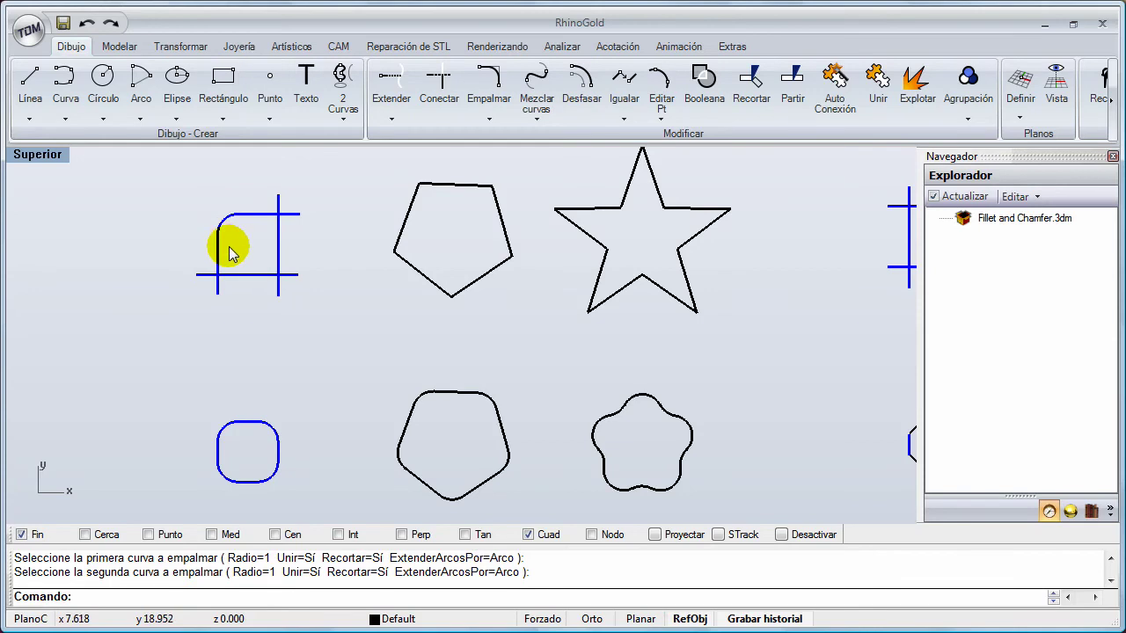
# - Fillet the remaining three corners of the blue lines with radius 1 to close the rounded square
pyautogui.rightClick(230, 253)
pyautogui.click(217, 257)
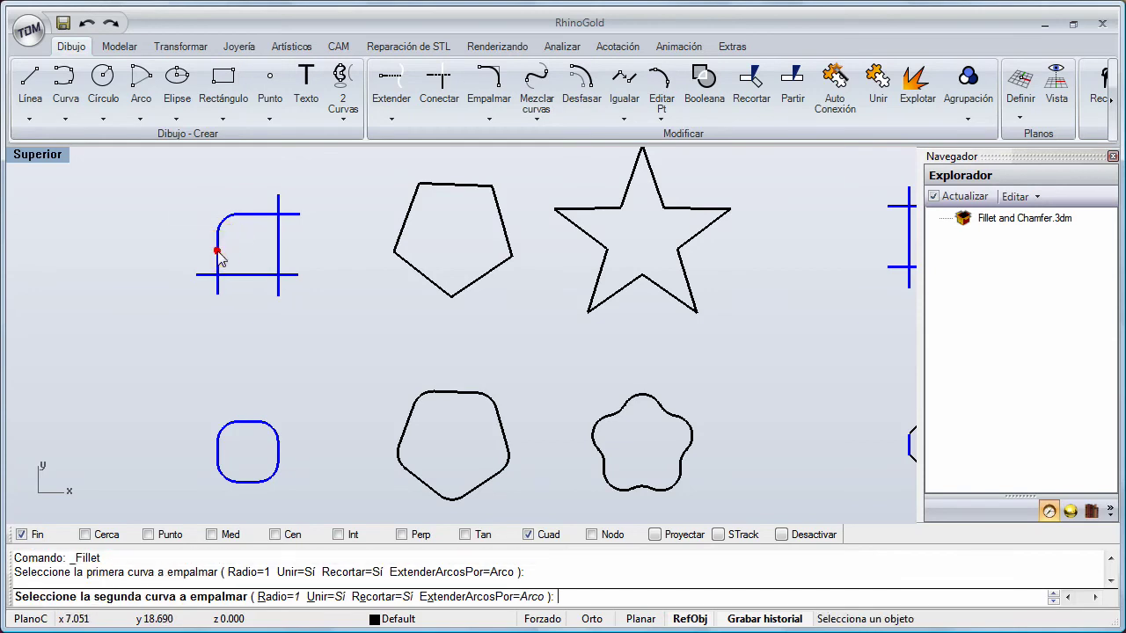
pyautogui.click(233, 275)
pyautogui.rightClick(263, 272)
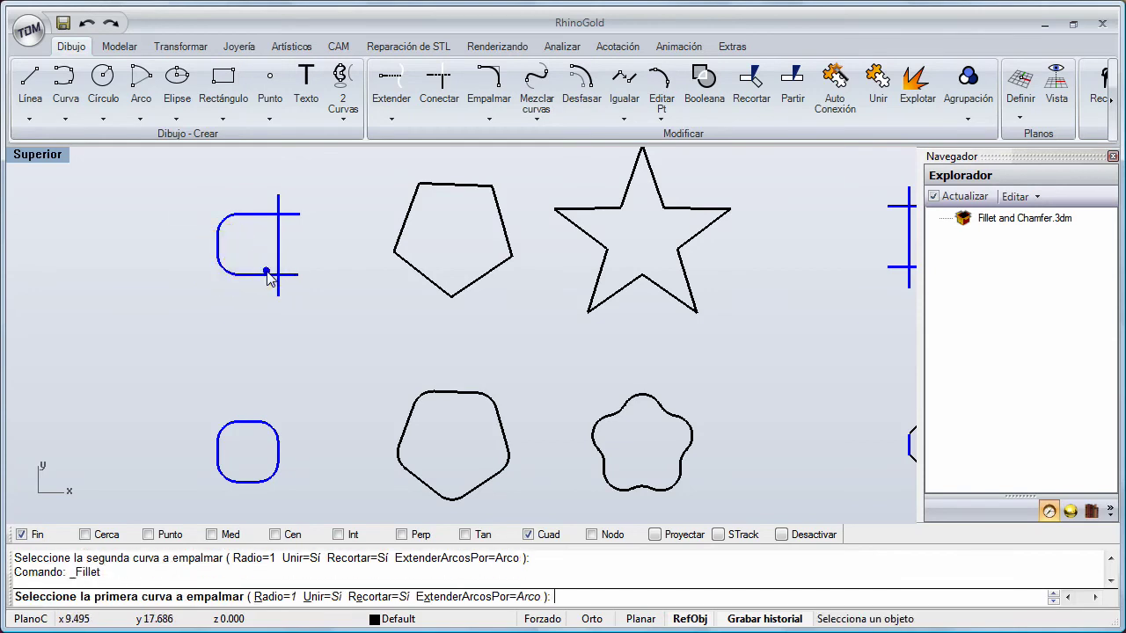
pyautogui.click(277, 256)
pyautogui.click(276, 262)
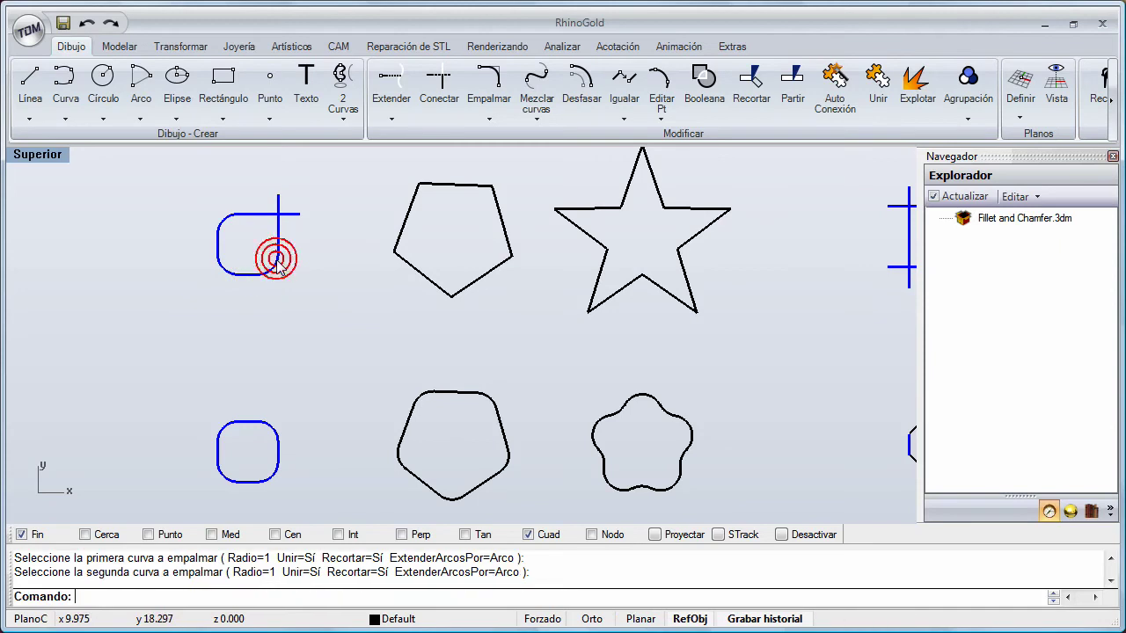
pyautogui.rightClick(278, 260)
pyautogui.click(278, 244)
pyautogui.click(258, 215)
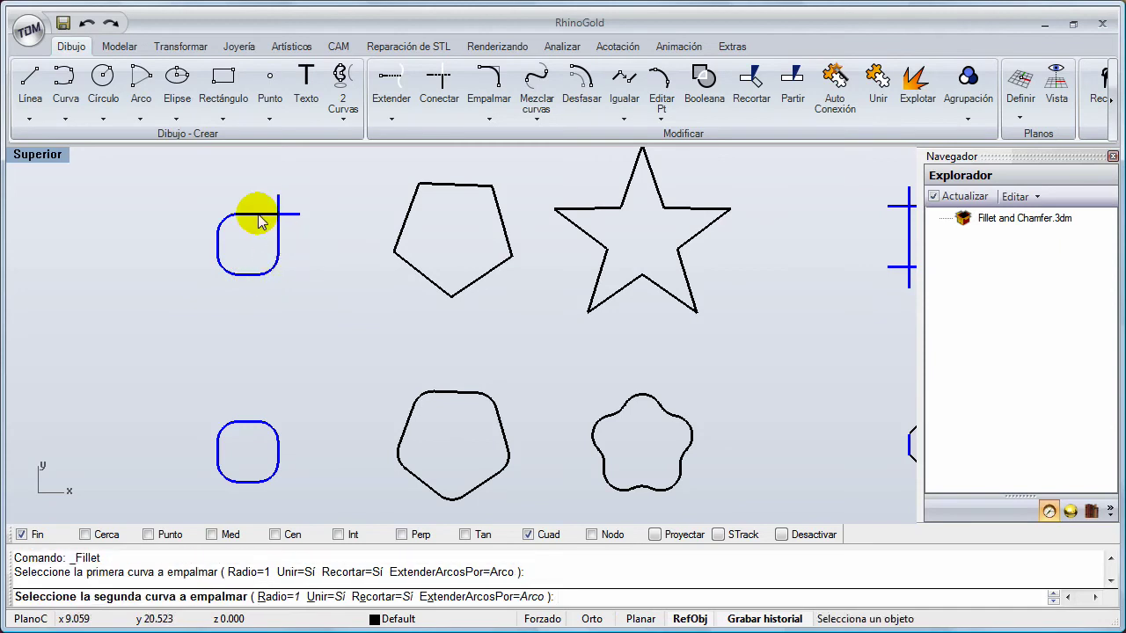
pyautogui.click(241, 332)
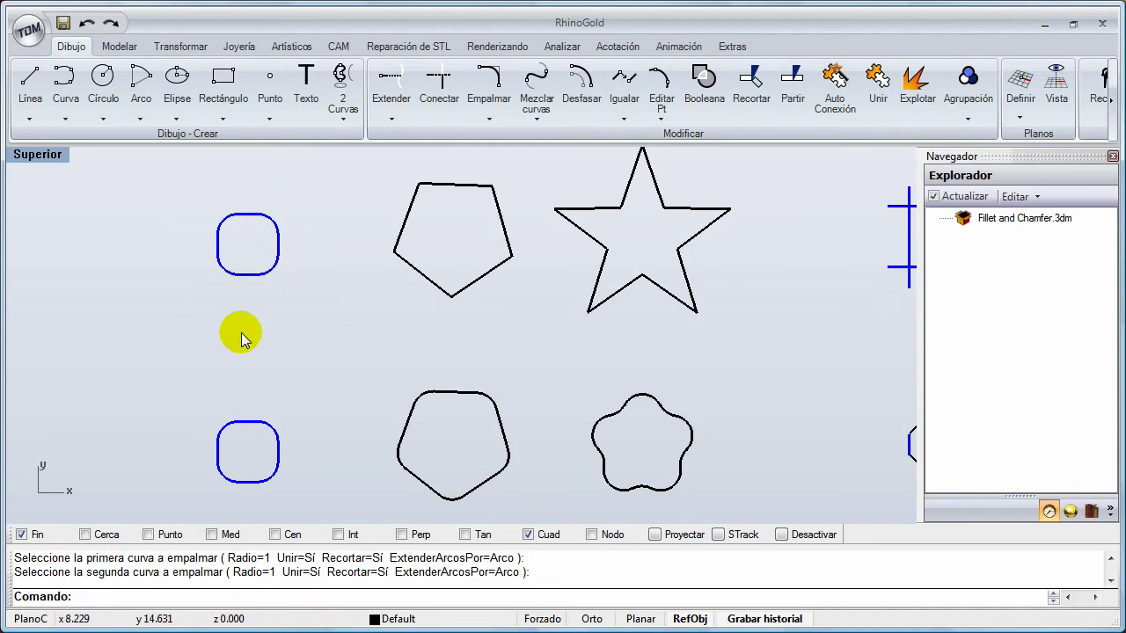
# - Fillet all five corners of the upper pentagon under Redondeo with radius 1
pyautogui.moveTo(507, 291); pyautogui.dragTo(432, 314, button='right')
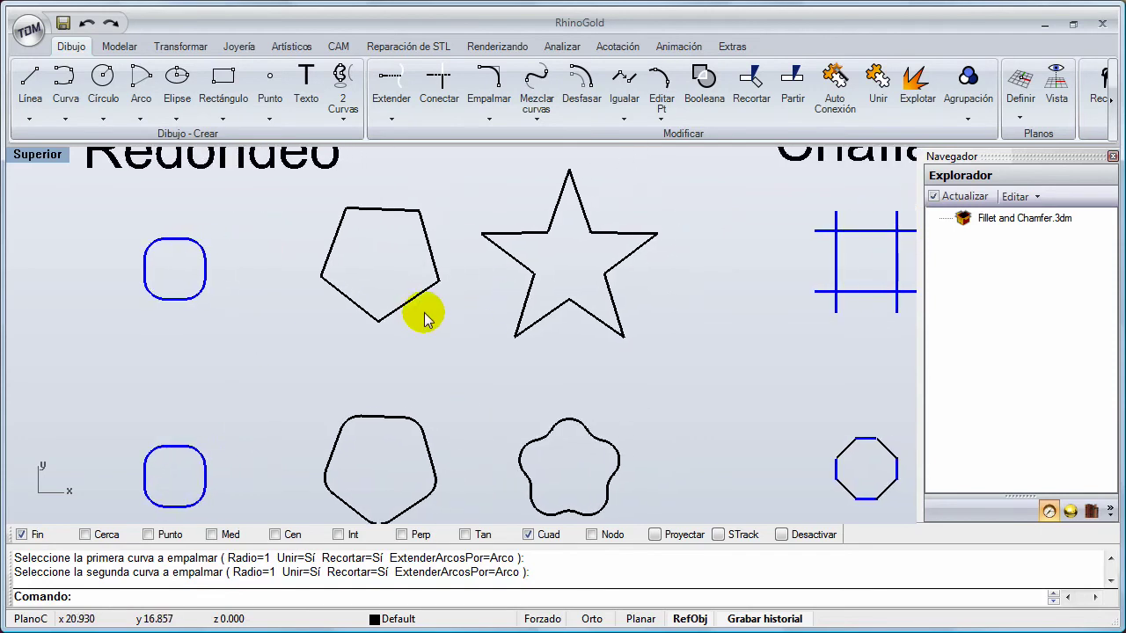
pyautogui.rightClick(423, 318)
pyautogui.click(338, 219)
pyautogui.click(367, 215)
pyautogui.rightClick(395, 219)
pyautogui.click(395, 214)
pyautogui.click(424, 247)
pyautogui.rightClick(425, 284)
pyautogui.click(431, 280)
pyautogui.click(420, 294)
pyautogui.rightClick(365, 328)
pyautogui.click(402, 305)
pyautogui.click(369, 313)
pyautogui.rightClick(327, 306)
pyautogui.click(334, 293)
pyautogui.click(326, 264)
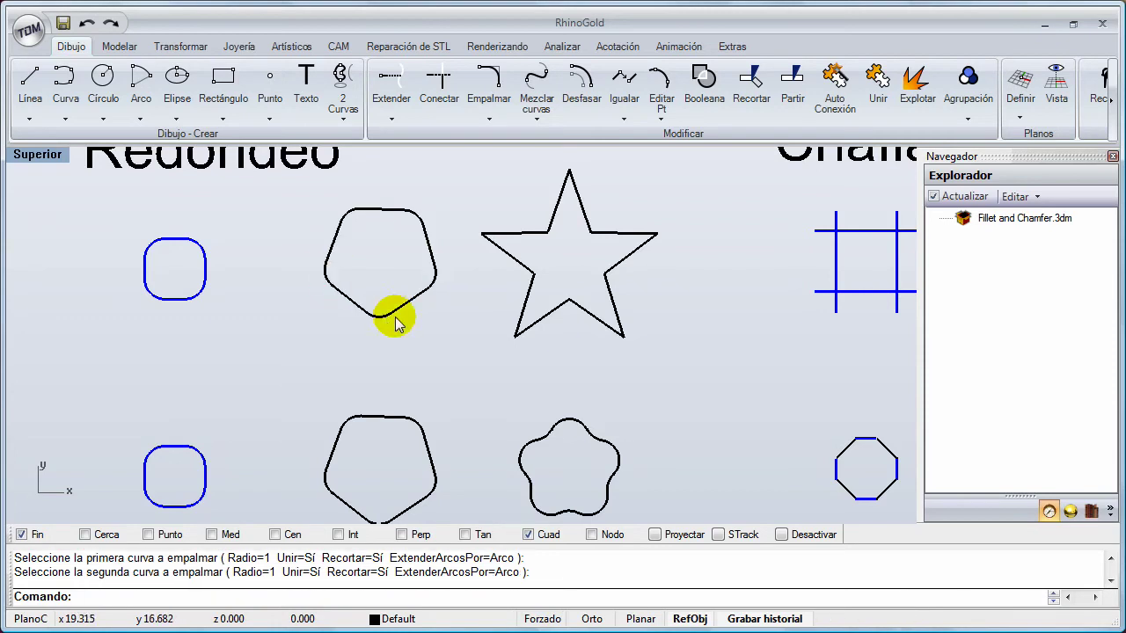
# - Fillet the five outer points of the star under Redondeo with radius 1, leaving its inner corners sharp
pyautogui.moveTo(503, 313); pyautogui.dragTo(454, 313, button='right')
pyautogui.rightClick(455, 309)
pyautogui.rightClick(452, 307)
pyautogui.click(470, 265)
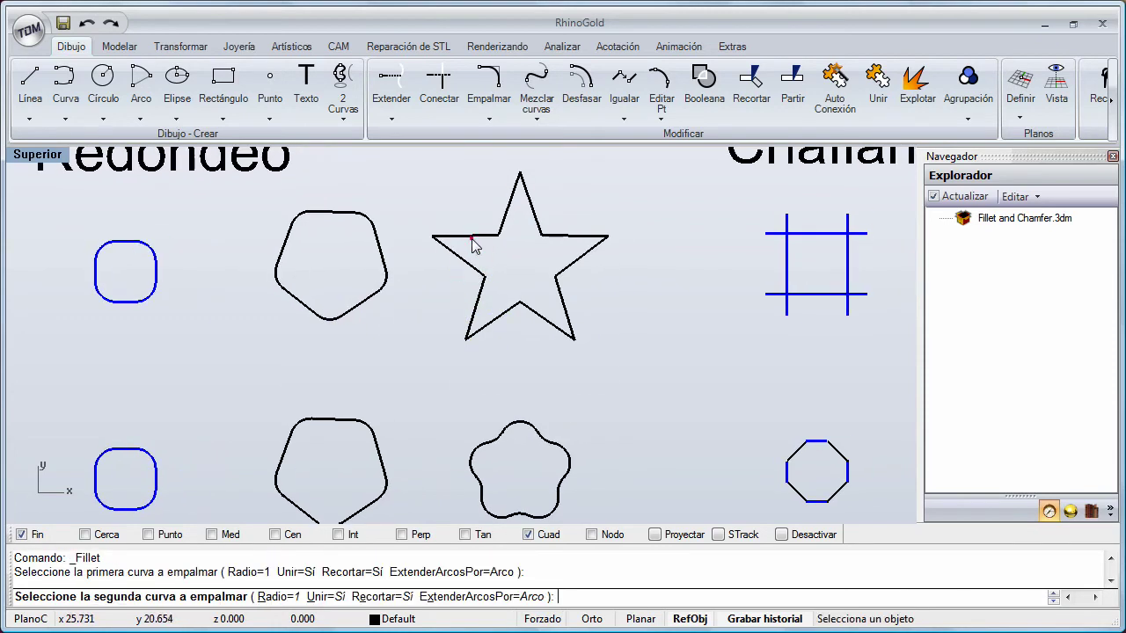
pyautogui.click(464, 237)
pyautogui.rightClick(490, 253)
pyautogui.click(501, 214)
pyautogui.click(533, 212)
pyautogui.rightClick(547, 226)
pyautogui.click(561, 236)
pyautogui.click(565, 268)
pyautogui.rightClick(565, 289)
pyautogui.click(563, 299)
pyautogui.click(539, 317)
pyautogui.rightClick(492, 322)
pyautogui.click(498, 313)
pyautogui.click(473, 298)
pyautogui.click(416, 400)
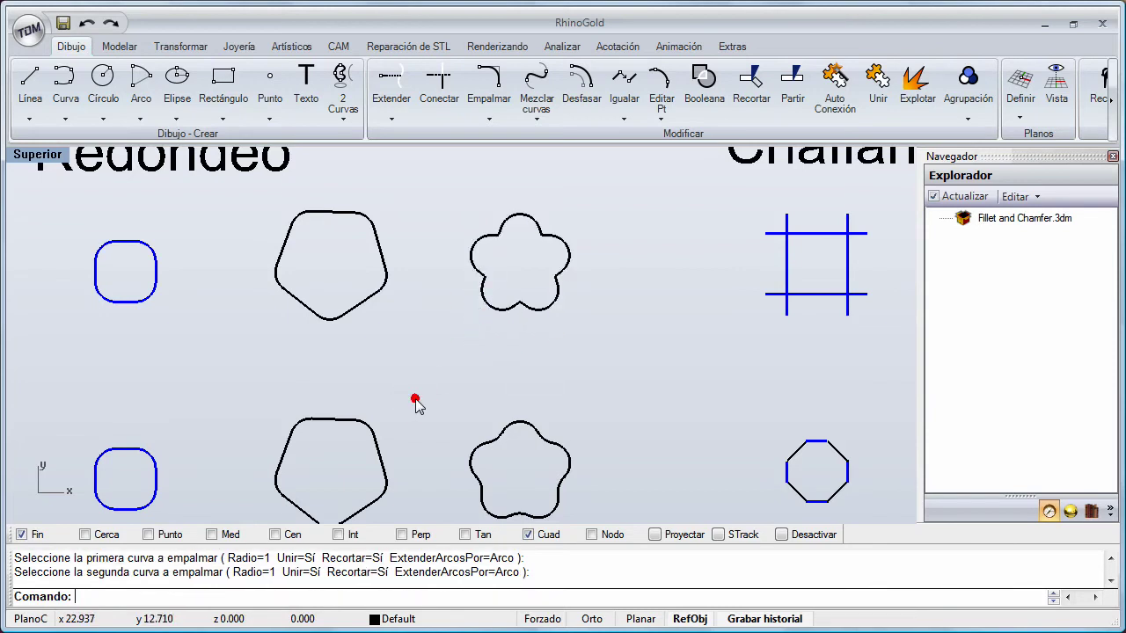
# - Chamfer the upper-left corner of the blue lines under Chaflán with distances 1,1 and Recortar=Sí
pyautogui.scroll(-4, 434, 346)
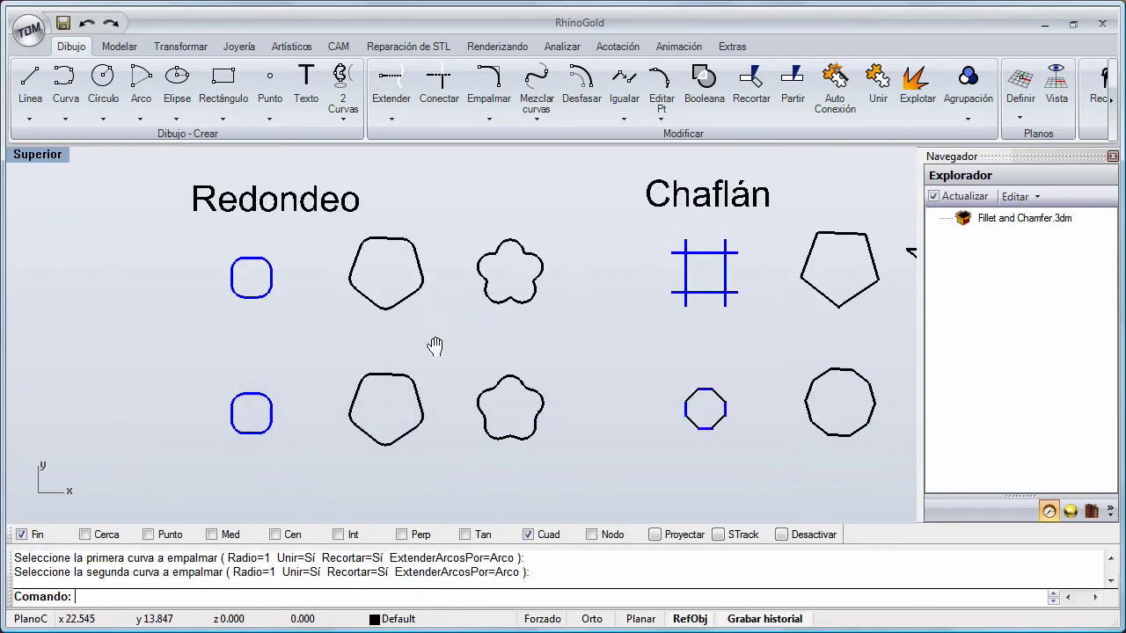
pyautogui.moveTo(434, 346); pyautogui.dragTo(409, 368, button='right')
pyautogui.scroll(3, 431, 353)
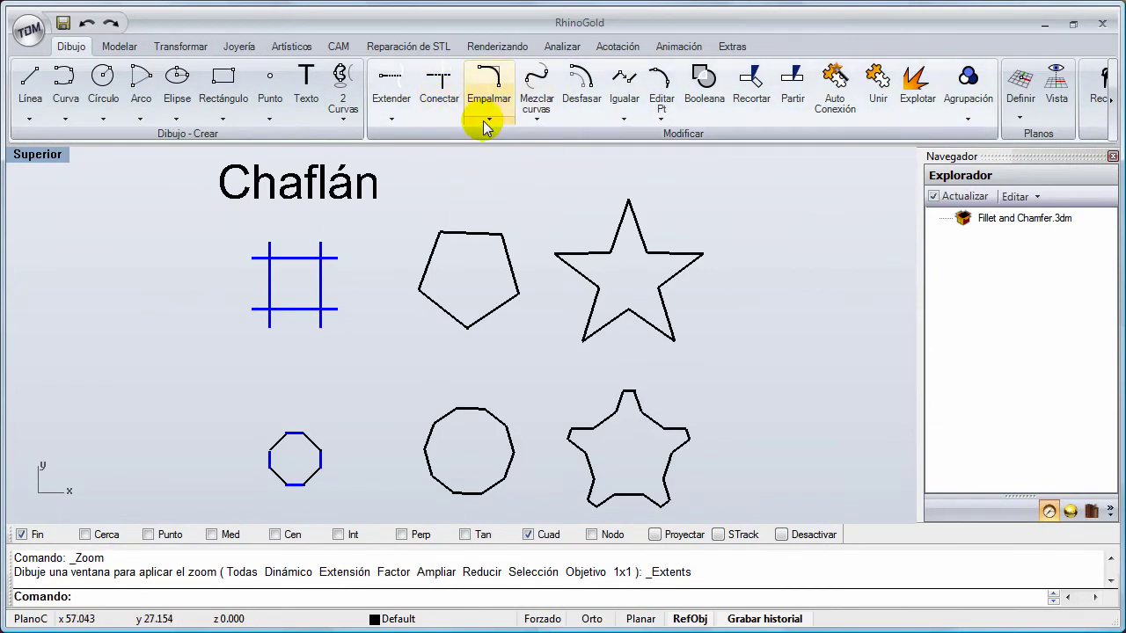
pyautogui.click(487, 122)
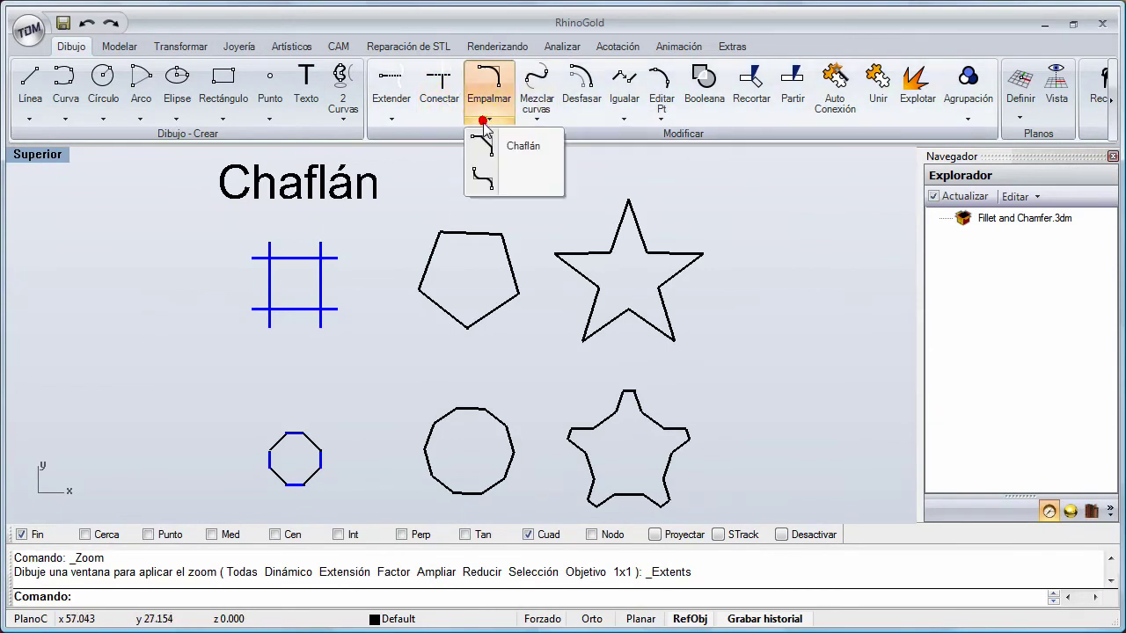
pyautogui.click(524, 148)
pyautogui.moveTo(437, 264); pyautogui.dragTo(420, 269, button='right')
pyautogui.scroll(6, 259, 280)
pyautogui.moveTo(275, 272); pyautogui.dragTo(338, 225, button='right')
pyautogui.scroll(-4, 338, 217)
pyautogui.moveTo(350, 304); pyautogui.dragTo(360, 264, button='right')
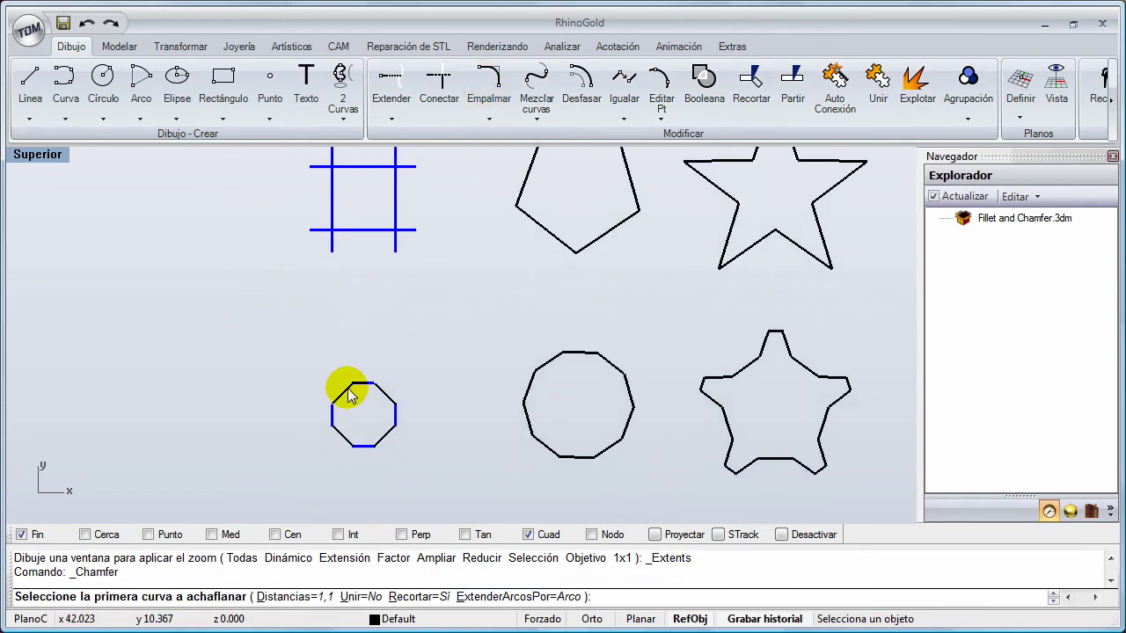
pyautogui.moveTo(356, 356); pyautogui.dragTo(357, 388, button='right')
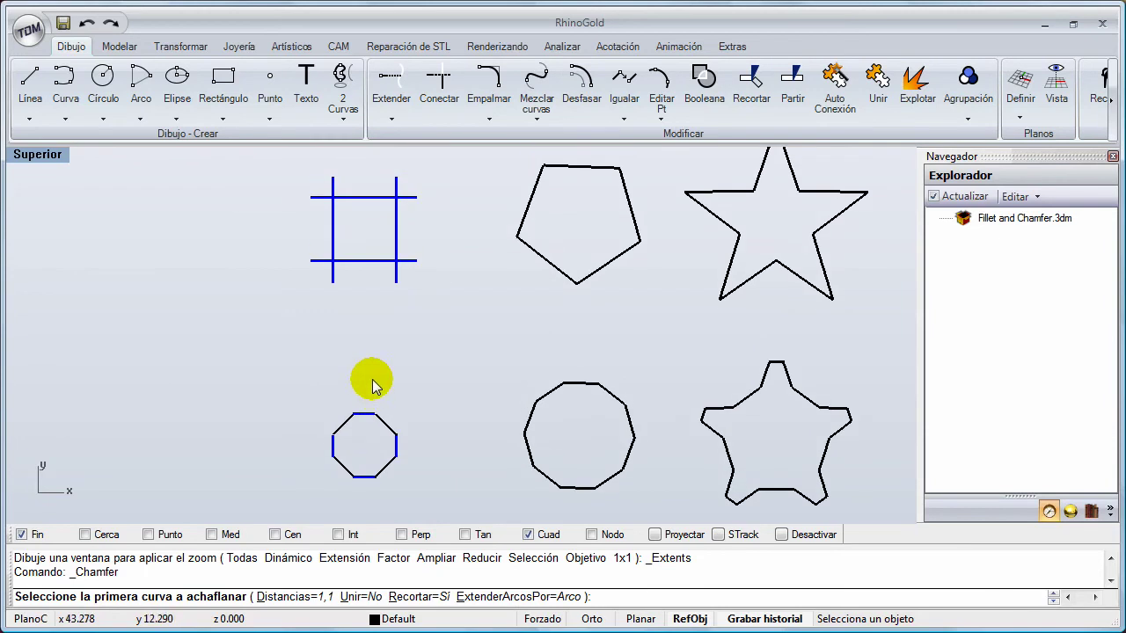
pyautogui.moveTo(354, 327); pyautogui.dragTo(419, 406, button='right')
pyautogui.scroll(8, 402, 358)
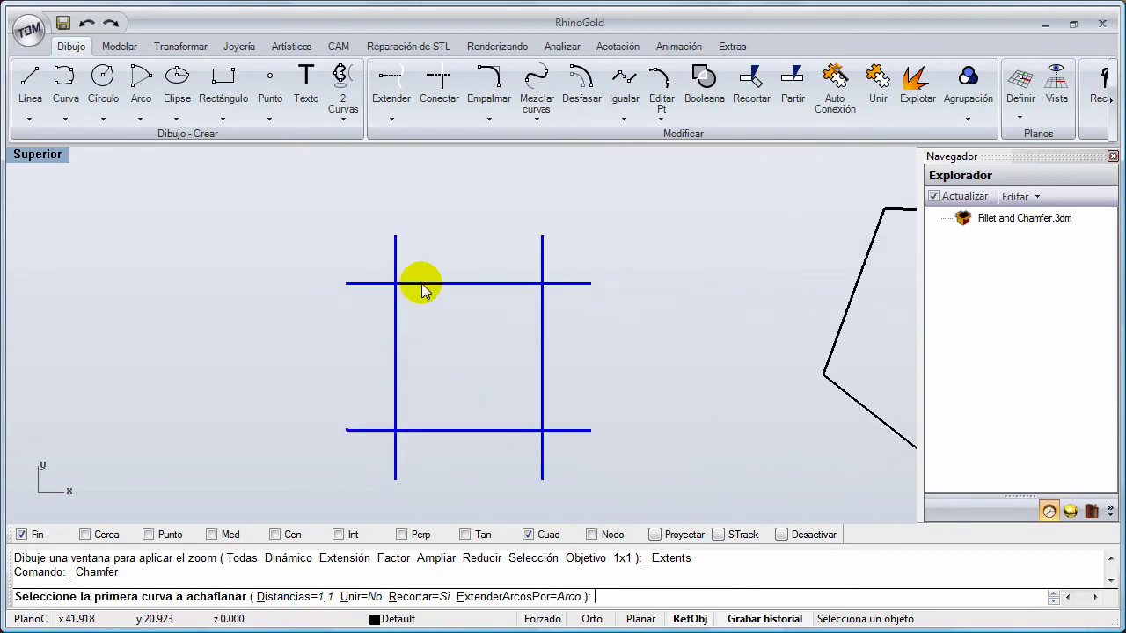
pyautogui.click(438, 285)
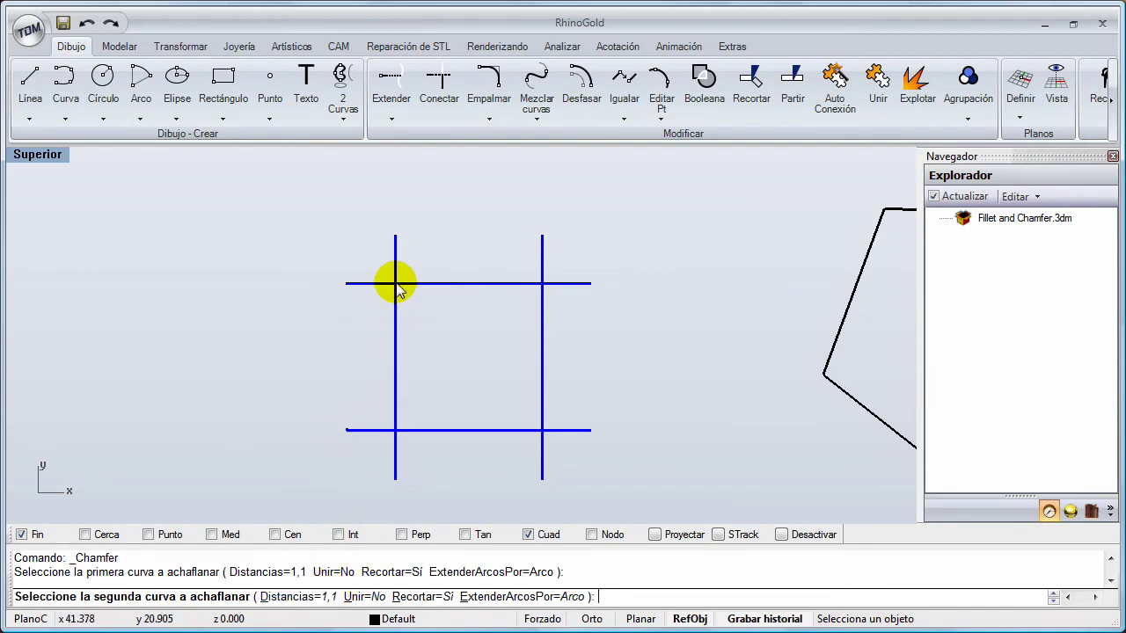
pyautogui.click(393, 336)
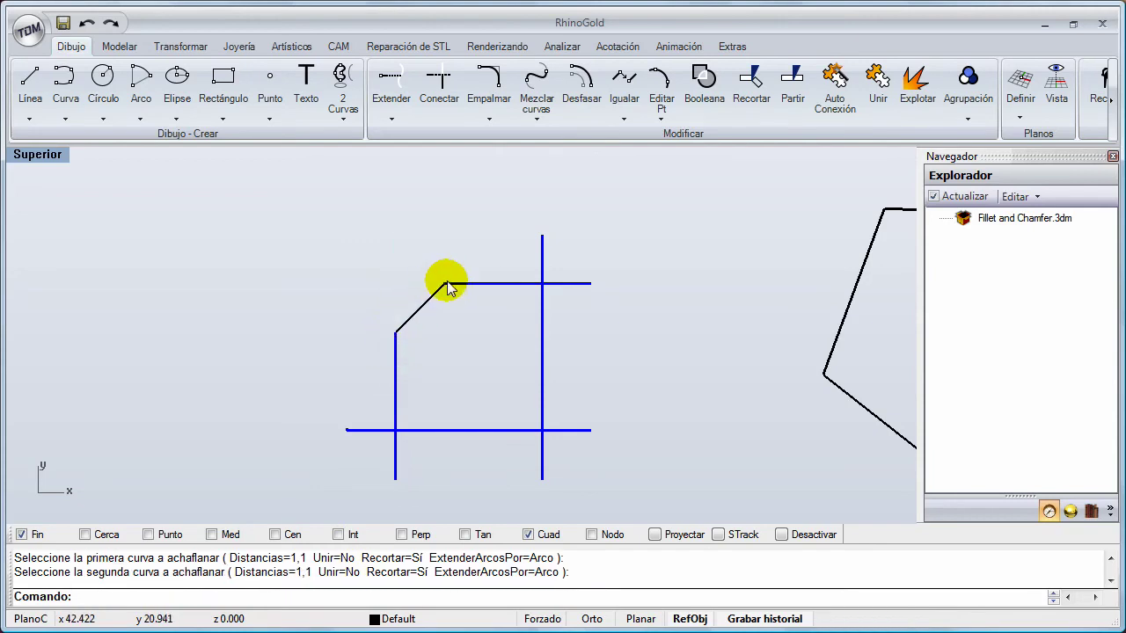
# - Chamfer the upper-right corner of the blue lines with a first distance of 1 and a second distance of 2
pyautogui.moveTo(462, 312); pyautogui.dragTo(401, 308, button='right')
pyautogui.rightClick(402, 310)
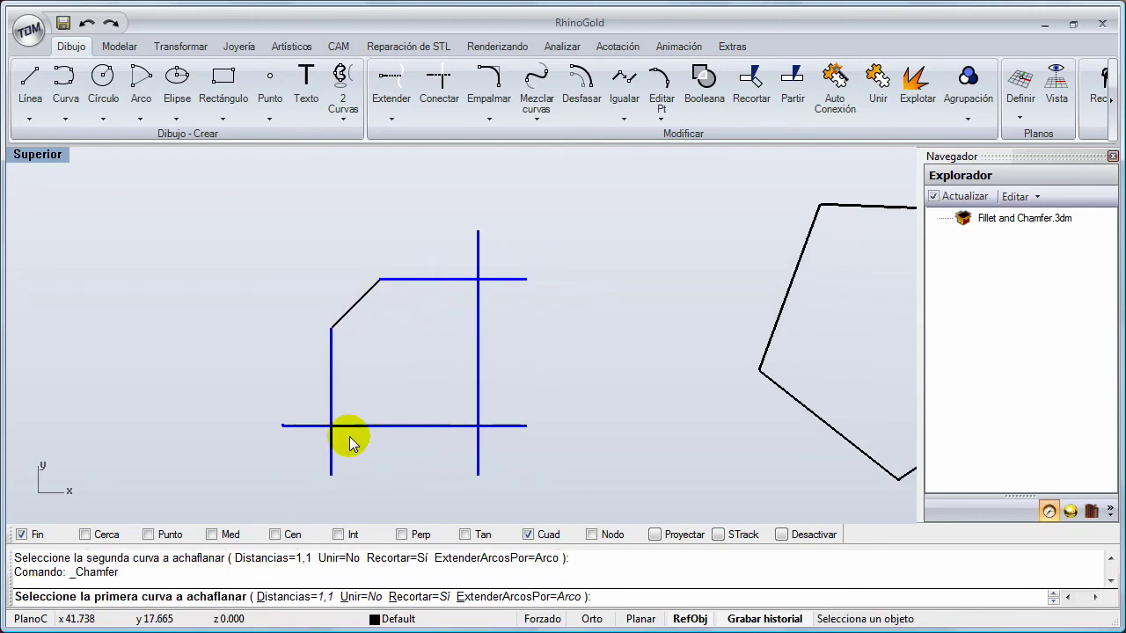
pyautogui.click(301, 591)
pyautogui.click(299, 596)
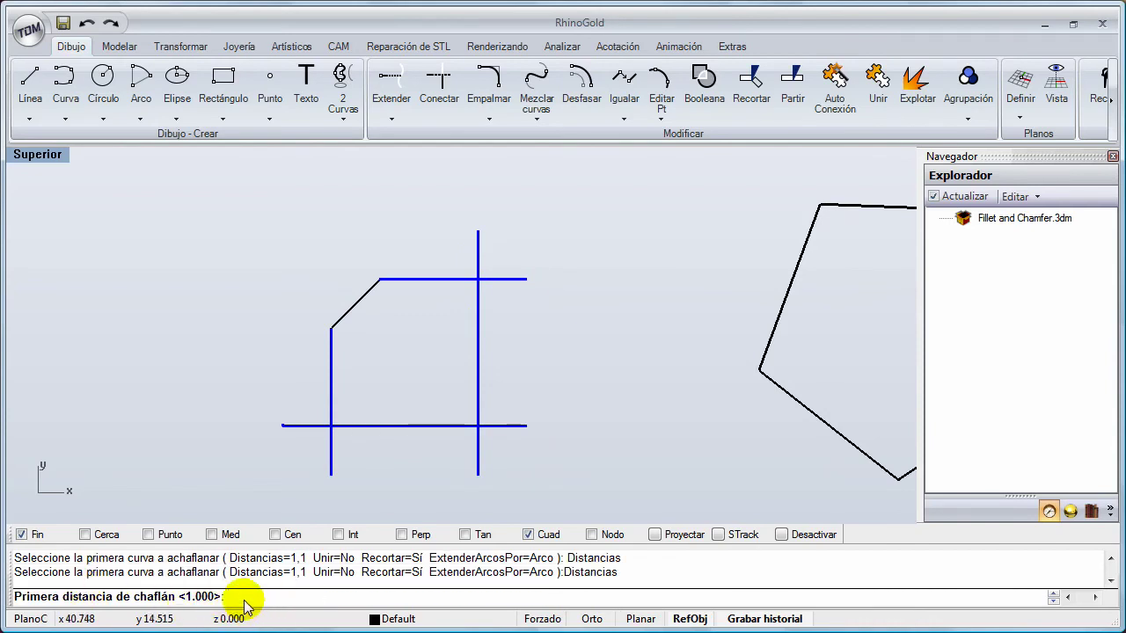
pyautogui.write('1')
pyautogui.press('Return')
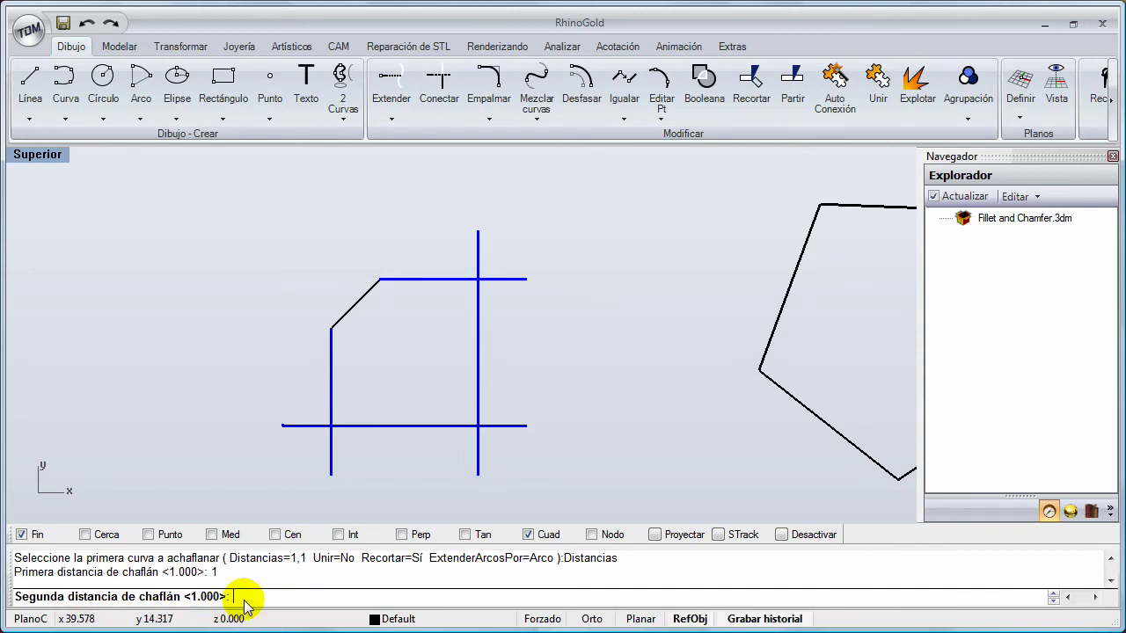
pyautogui.write('2')
pyautogui.press('Return')
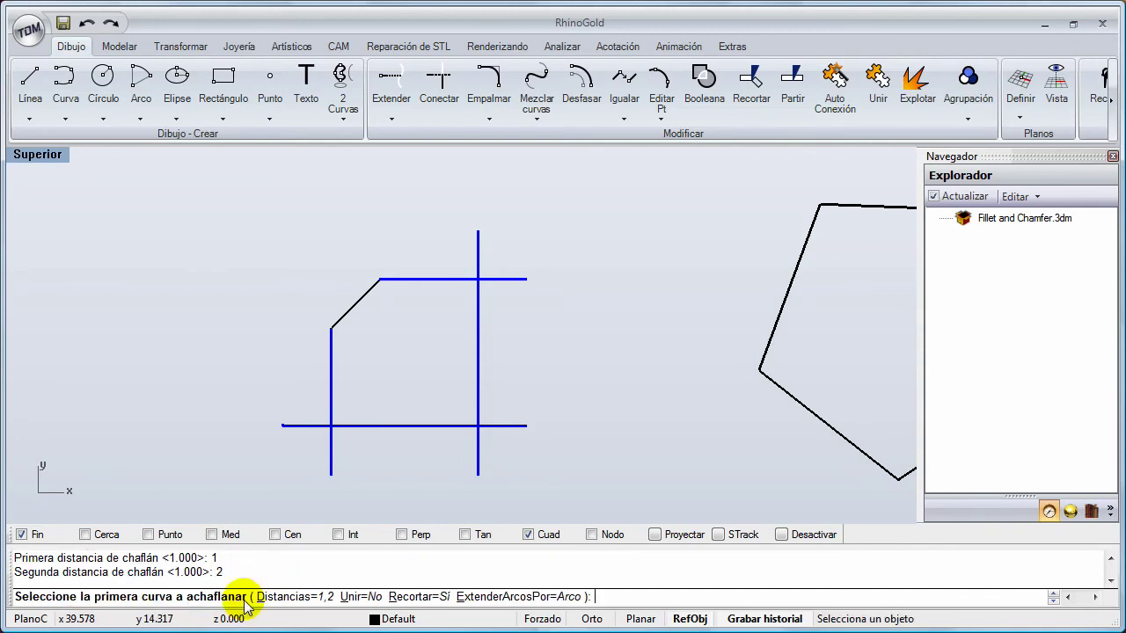
pyautogui.click(441, 280)
pyautogui.click(464, 283)
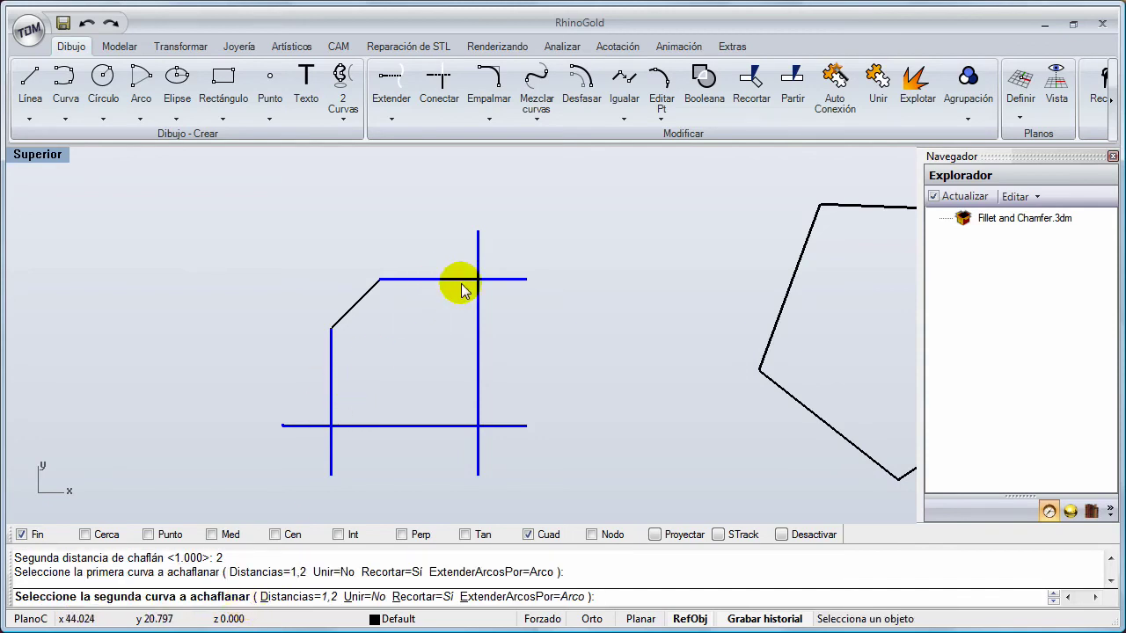
pyautogui.click(475, 365)
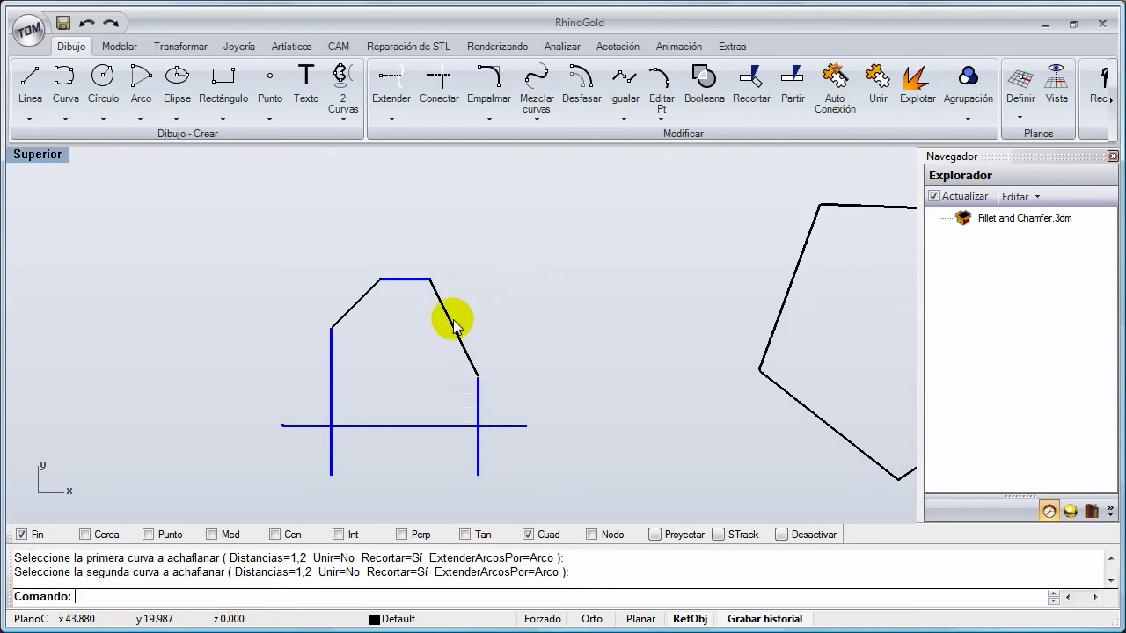
# - Try to chamfer the lower-right corner of the blue lines with distances 1,2
pyautogui.moveTo(448, 377); pyautogui.dragTo(475, 364, button='right')
pyautogui.rightClick(475, 366)
pyautogui.click(503, 382)
pyautogui.click(506, 390)
pyautogui.click(415, 413)
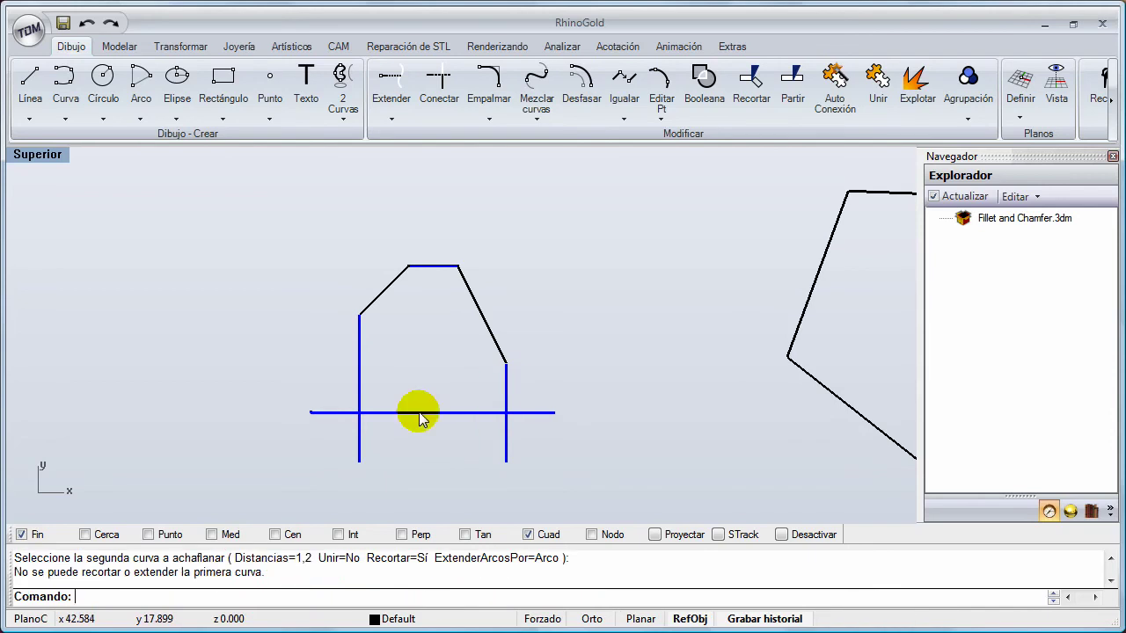
# - Set both the first and second chamfer distances to 1
pyautogui.rightClick(419, 418)
pyautogui.click(318, 597)
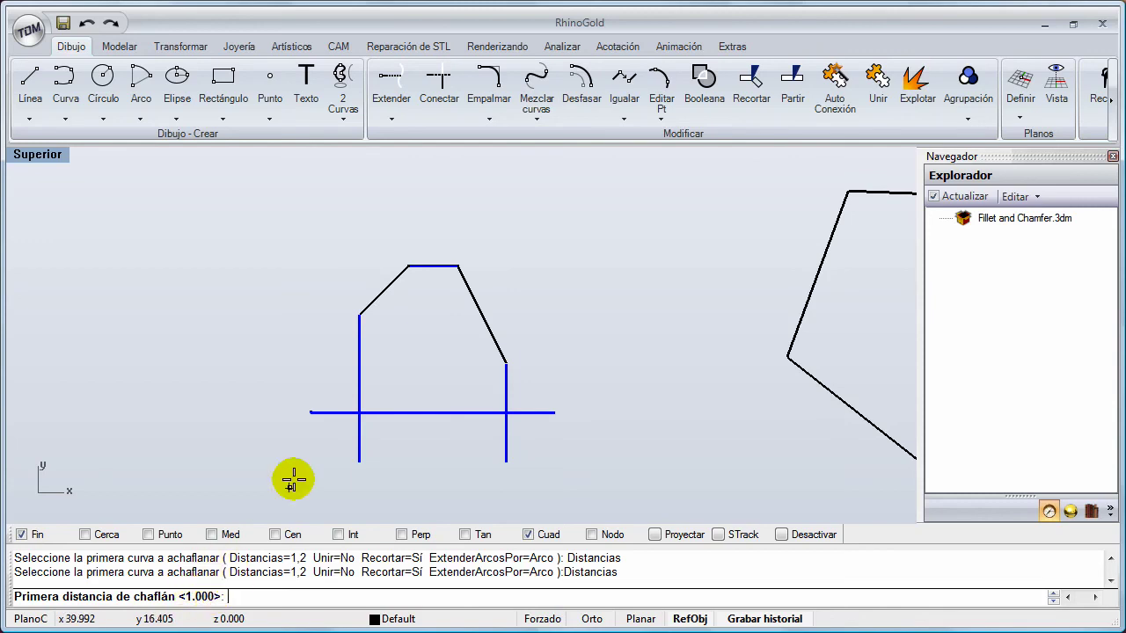
pyautogui.press('Return')
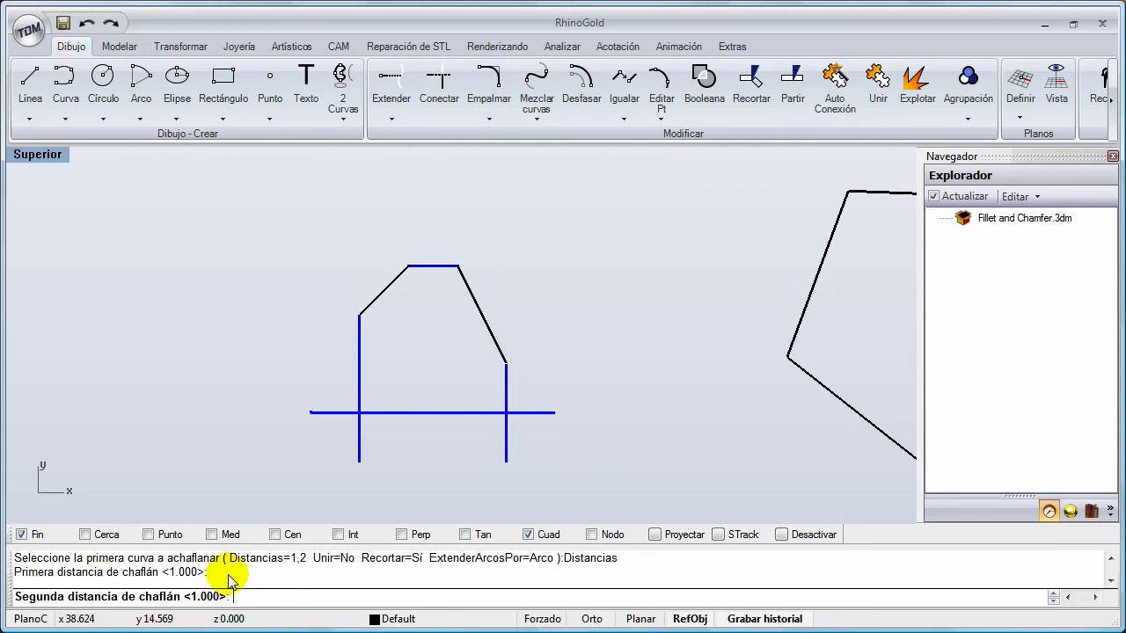
pyautogui.press('Return')
# - Try to chamfer the short right vertical line with the bottom line using distances 1,1
pyautogui.moveTo(412, 425); pyautogui.dragTo(438, 400, button='right')
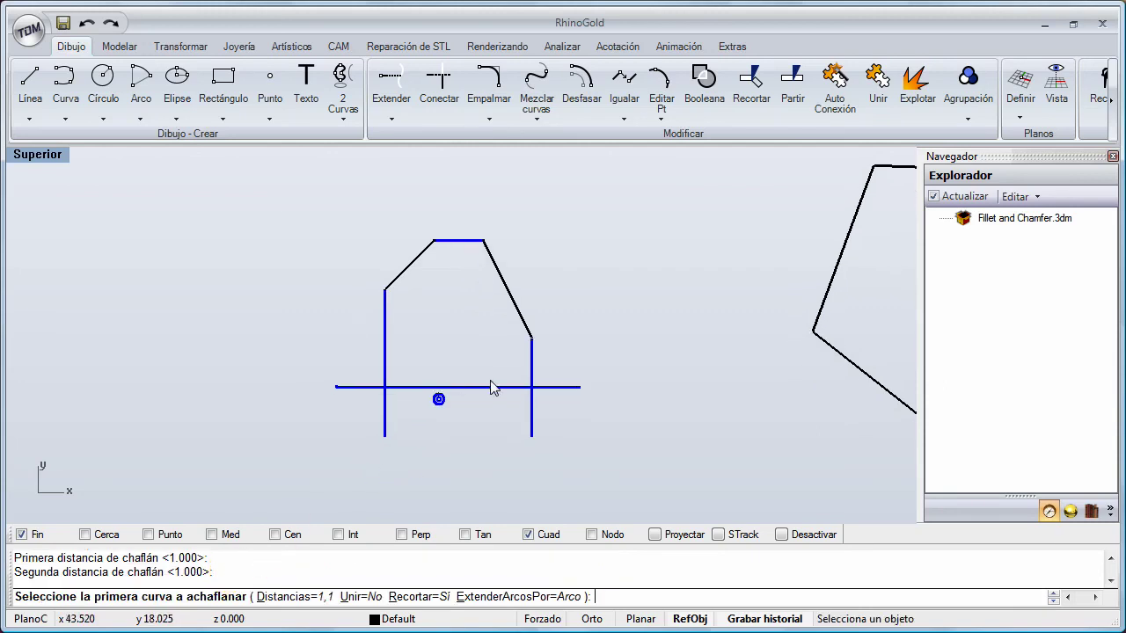
pyautogui.click(529, 362)
pyautogui.click(470, 388)
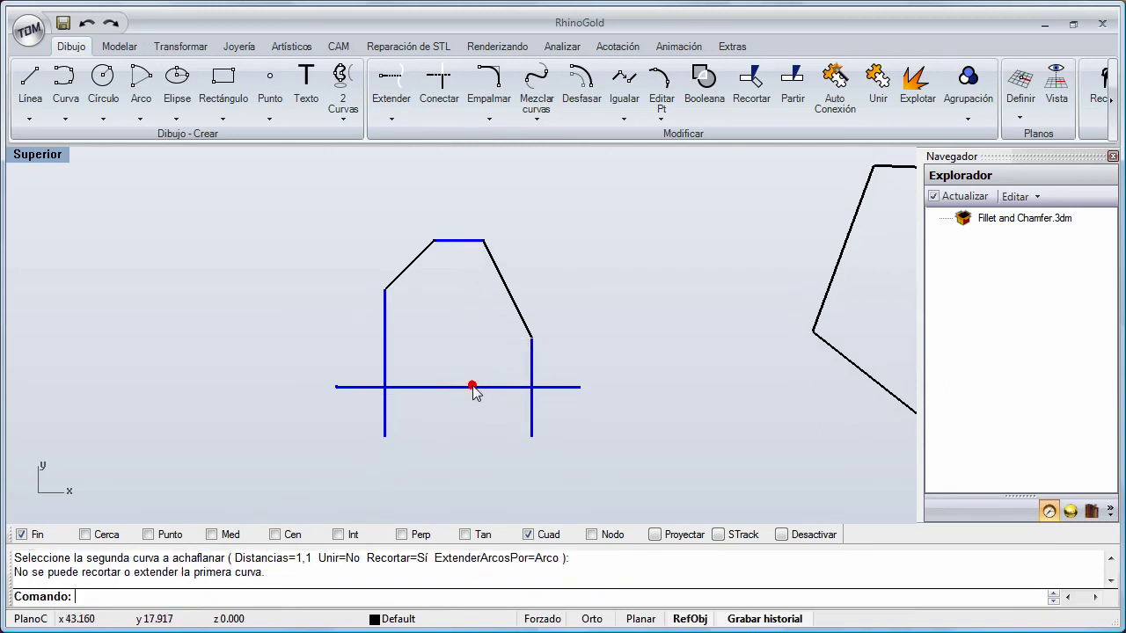
pyautogui.moveTo(487, 377); pyautogui.dragTo(434, 404, button='right')
pyautogui.scroll(4, 462, 383)
pyautogui.rightClick(434, 404)
pyautogui.click(496, 387)
pyautogui.click(427, 423)
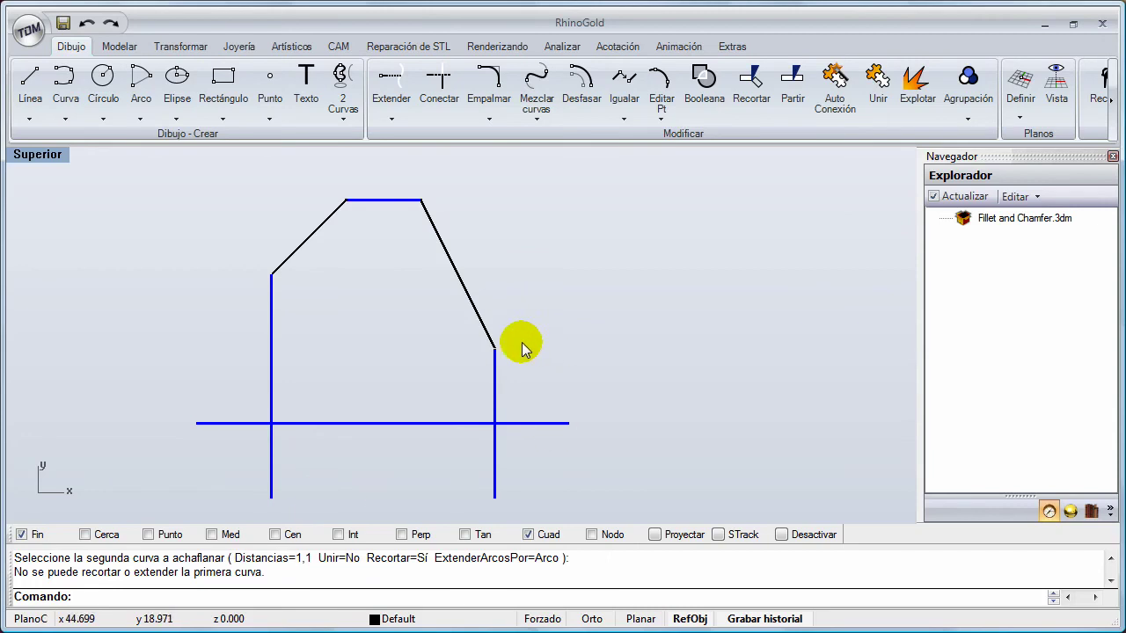
# - Chamfer the bottom blue line with the slanted chamfer line on the right side using distances 1,1
pyautogui.moveTo(497, 424); pyautogui.dragTo(519, 420, button='right')
pyautogui.rightClick(445, 417)
pyautogui.click(424, 419)
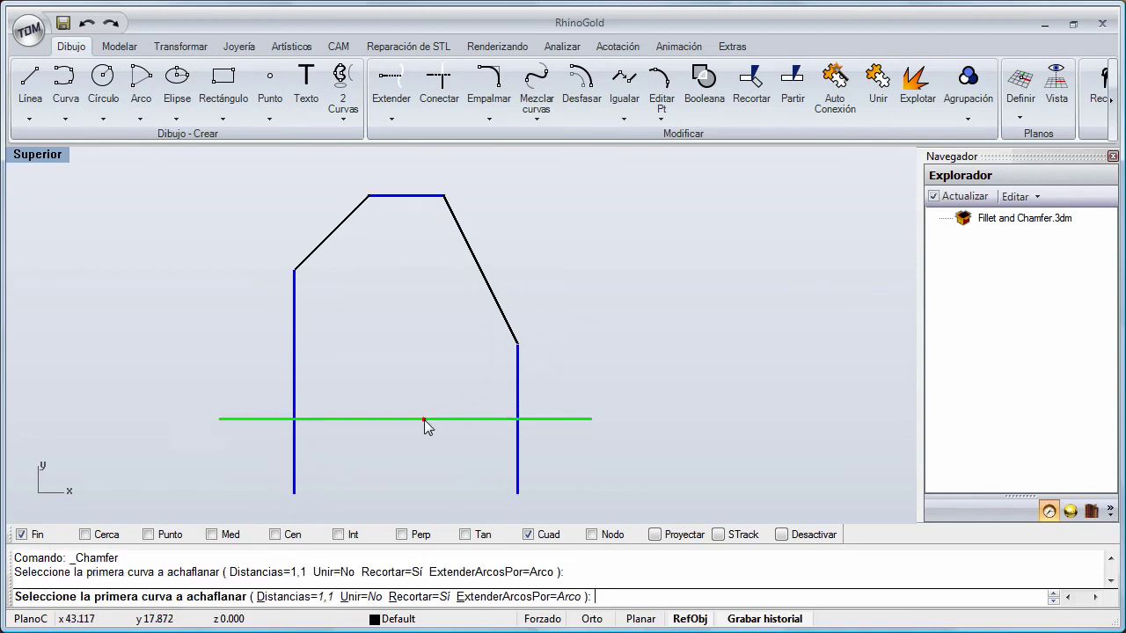
pyautogui.click(504, 314)
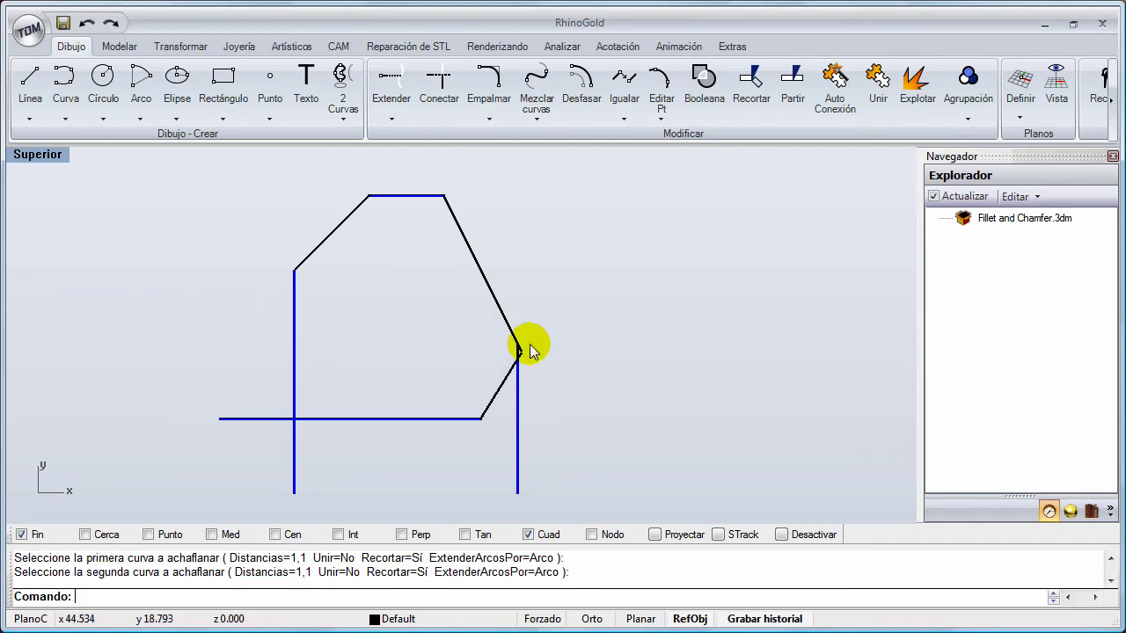
# - Chamfer the lower-left corner of the blue lines with distances 1,1
pyautogui.moveTo(403, 406); pyautogui.dragTo(515, 402, button='right')
pyautogui.press('Return')
pyautogui.click(442, 418)
pyautogui.click(407, 364)
pyautogui.moveTo(597, 391); pyautogui.dragTo(488, 383, button='right')
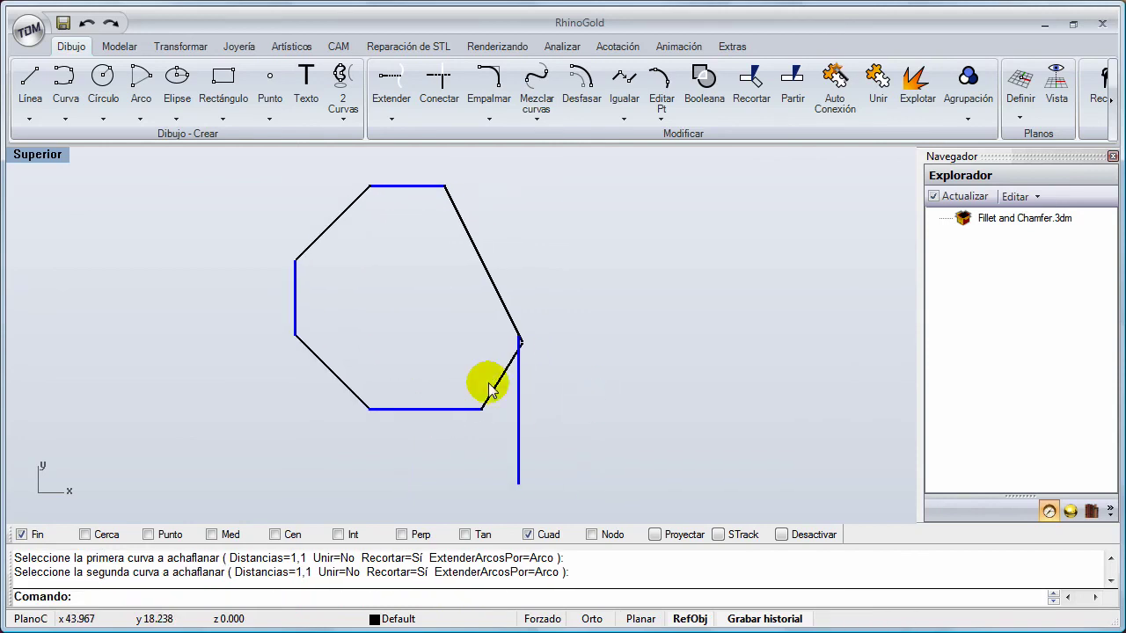
# - Chamfer all five corners of the upper pentagon under Chaflán with distances 1,1
pyautogui.scroll(-8, 490, 392)
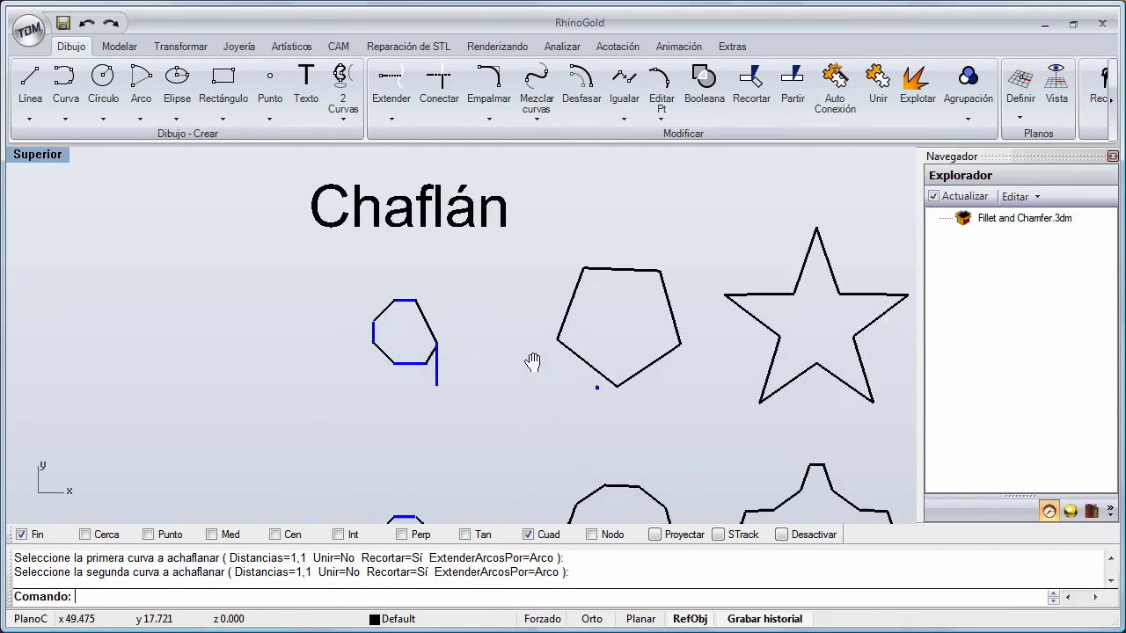
pyautogui.moveTo(428, 346); pyautogui.dragTo(354, 362, button='right')
pyautogui.scroll(8, 347, 326)
pyautogui.moveTo(373, 309); pyautogui.dragTo(353, 342, button='right')
pyautogui.rightClick(353, 342)
pyautogui.click(354, 323)
pyautogui.click(395, 302)
pyautogui.press('Return')
pyautogui.click(449, 308)
pyautogui.click(488, 351)
pyautogui.rightClick(488, 371)
pyautogui.click(498, 381)
pyautogui.click(490, 434)
pyautogui.rightClick(469, 447)
pyautogui.click(467, 448)
pyautogui.click(390, 465)
pyautogui.press('Return')
pyautogui.click(337, 387)
pyautogui.click(350, 431)
# - Chamfer the five outer points of the upper star under Chaflán with distances 1,1, leaving its inner corners untouched
pyautogui.moveTo(510, 389)
pyautogui.mouseDown(button='right')
pyautogui.moveTo(413, 343)
pyautogui.moveTo(398, 316)
pyautogui.moveTo(368, 339)
pyautogui.mouseUp(button='right')
pyautogui.scroll(-4, 413, 344)
pyautogui.scroll(-4, 401, 309)
pyautogui.rightClick(376, 335)
pyautogui.click(405, 275)
pyautogui.click(418, 273)
pyautogui.rightClick(439, 287)
pyautogui.rightClick(442, 295)
pyautogui.click(445, 294)
pyautogui.click(452, 309)
pyautogui.rightClick(447, 316)
pyautogui.click(449, 346)
pyautogui.click(445, 337)
pyautogui.rightClick(430, 310)
pyautogui.click(440, 291)
pyautogui.click(425, 278)
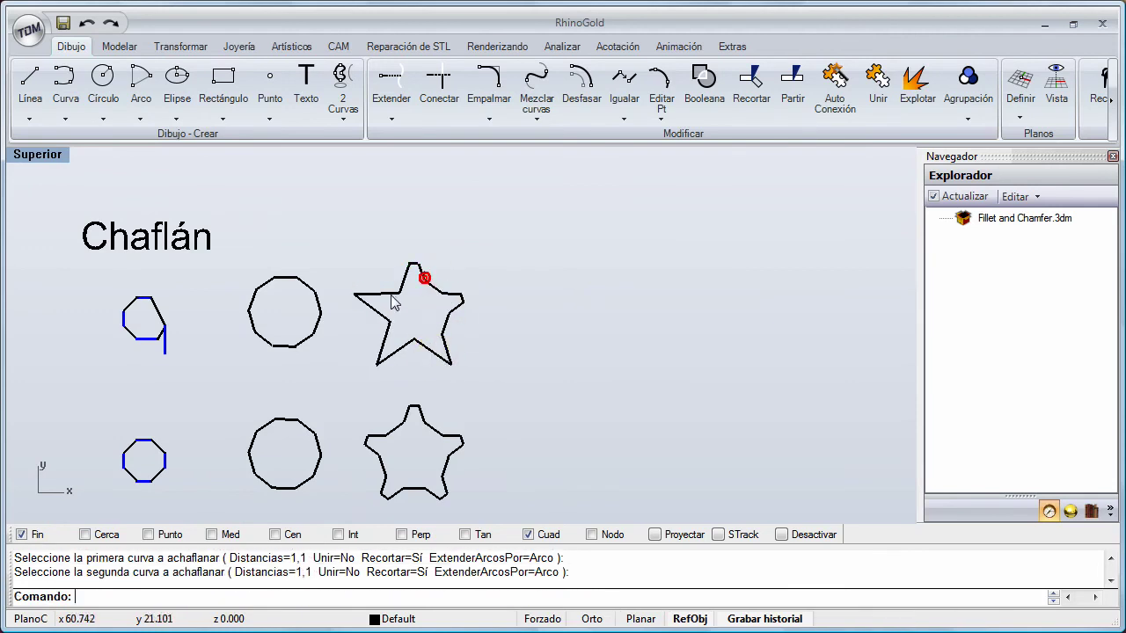
pyautogui.scroll(2, 400, 305)
pyautogui.rightClick(485, 329)
pyautogui.click(490, 349)
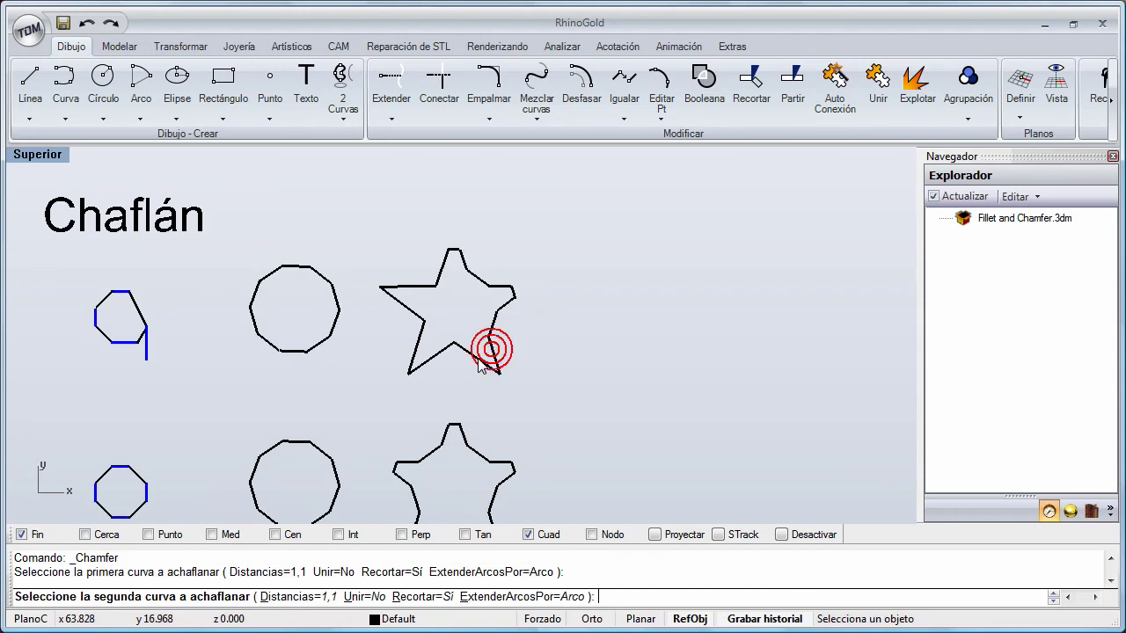
pyautogui.click(479, 363)
pyautogui.scroll(2, 479, 362)
pyautogui.rightClick(458, 346)
pyautogui.click(472, 360)
pyautogui.click(446, 356)
pyautogui.rightClick(429, 373)
pyautogui.click(425, 366)
pyautogui.click(397, 360)
pyautogui.rightClick(411, 339)
pyautogui.click(406, 330)
pyautogui.click(395, 304)
pyautogui.rightClick(407, 268)
pyautogui.click(408, 267)
pyautogui.click(430, 251)
# - Draw a wide rectangle from two opposite corners in the empty area to the right of the chamfered star
pyautogui.scroll(-3, 440, 258)
pyautogui.moveTo(472, 357); pyautogui.dragTo(402, 319, button='right')
pyautogui.click(223, 83)
pyautogui.click(532, 255)
pyautogui.click(683, 334)
pyautogui.scroll(3, 554, 282)
pyautogui.press('Return')
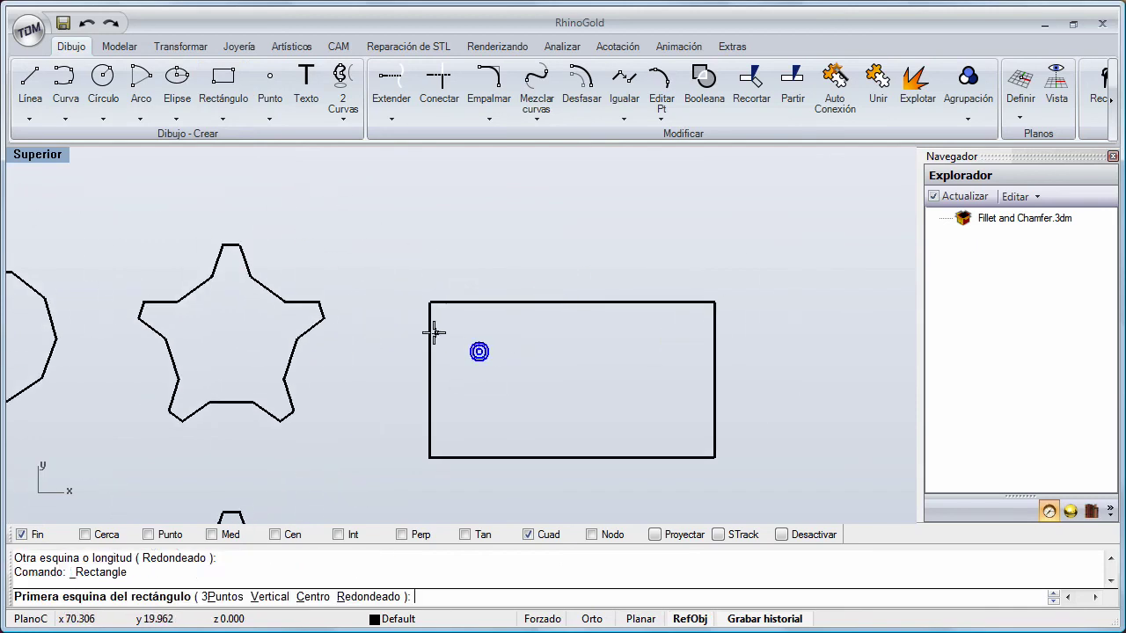
pyautogui.press('Escape')
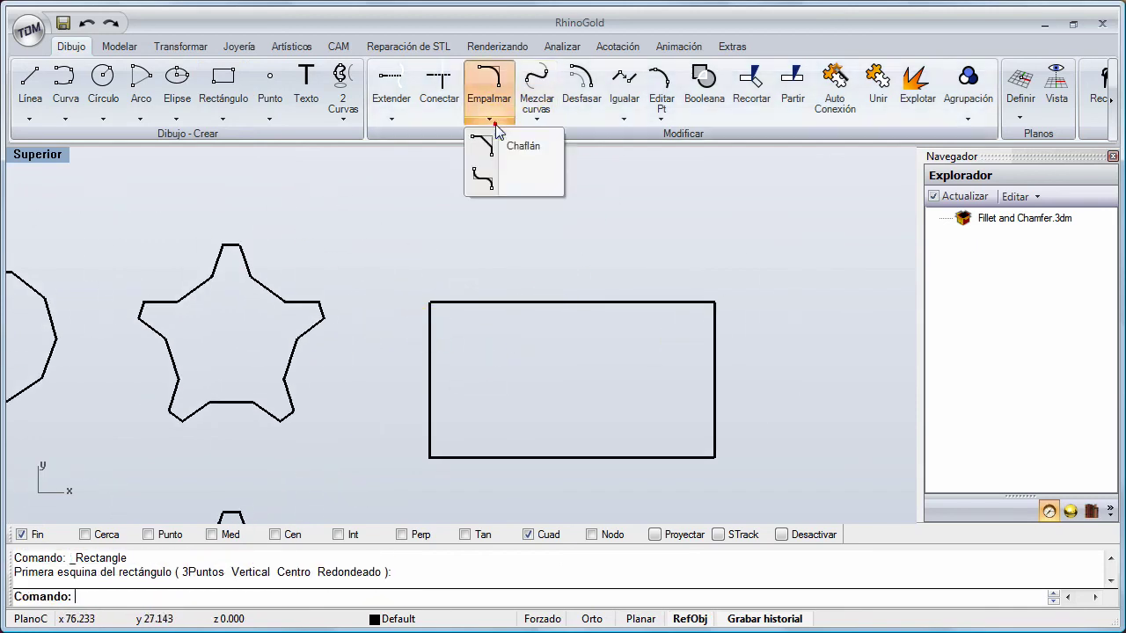
# - Chamfer all four corners of the new rectangle with distances 1,1
pyautogui.click(491, 121)
pyautogui.click(505, 150)
pyautogui.click(431, 342)
pyautogui.click(501, 302)
pyautogui.press('Return')
pyautogui.click(437, 416)
pyautogui.click(496, 455)
pyautogui.rightClick(573, 450)
pyautogui.click(692, 456)
pyautogui.click(714, 432)
pyautogui.rightClick(701, 404)
pyautogui.click(708, 334)
pyautogui.click(670, 304)
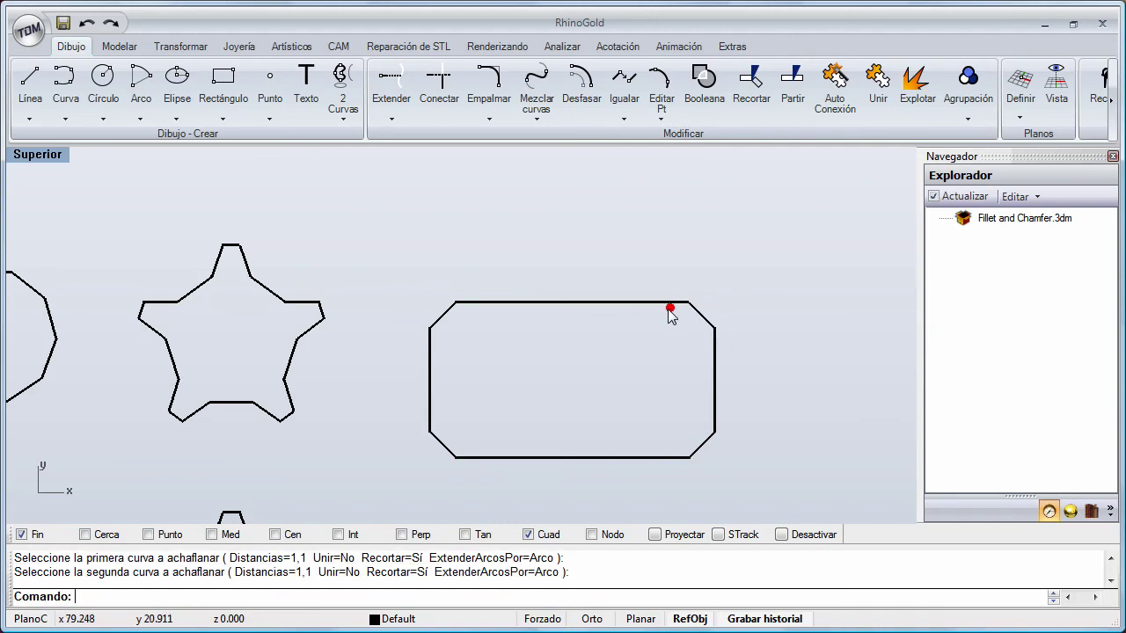
pyautogui.scroll(-4, 615, 346)
pyautogui.moveTo(508, 395)
pyautogui.mouseDown(button='right')
pyautogui.moveTo(596, 306)
pyautogui.moveTo(524, 345)
pyautogui.mouseUp(button='right')
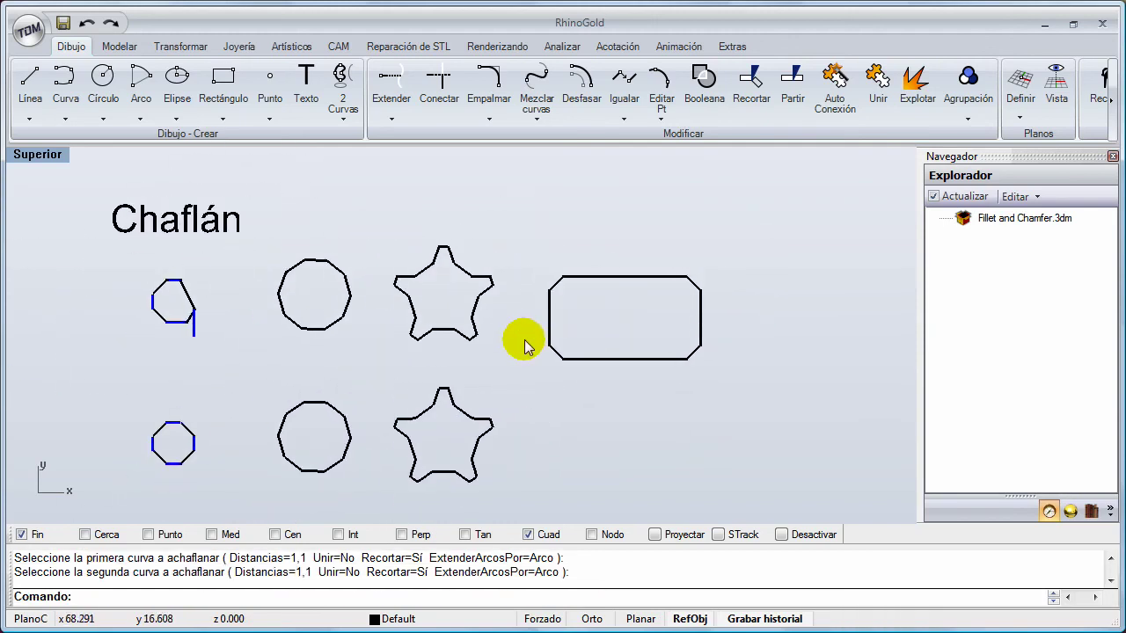